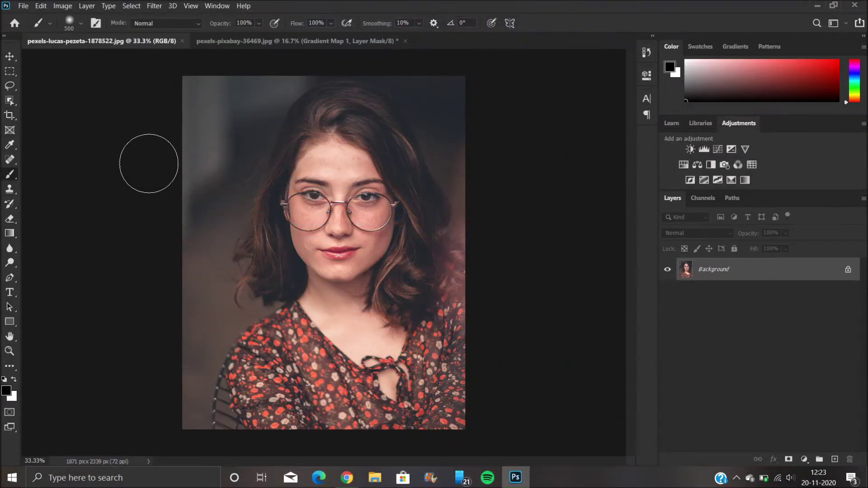
Switch from the Brush tool to the Move tool
left_click(9, 57)
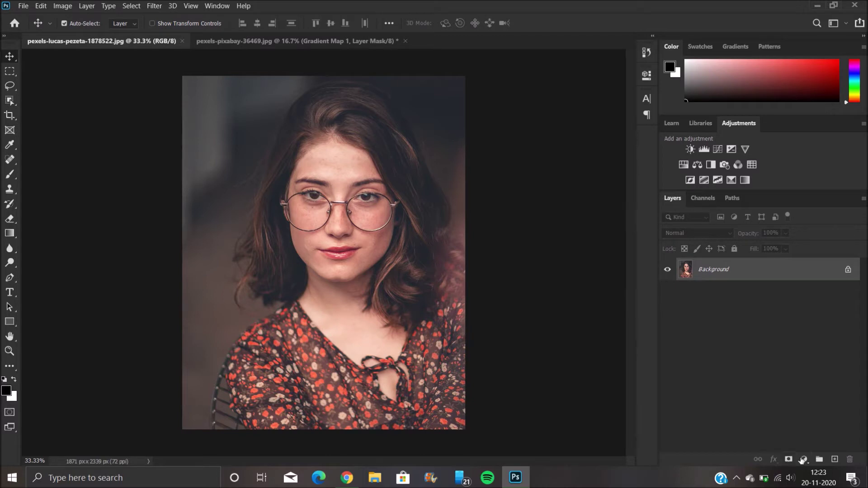
Add a Gradient Map adjustment layer above Background in Luminosity blend mode
left_click(803, 459)
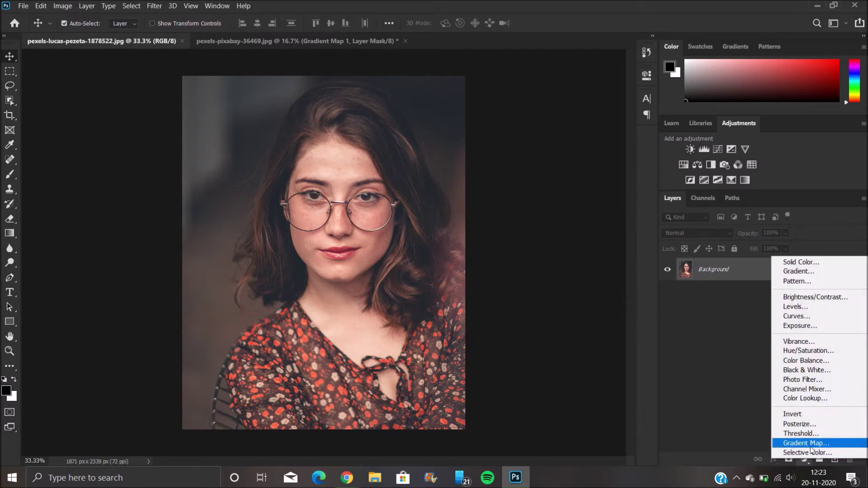
left_click(807, 444)
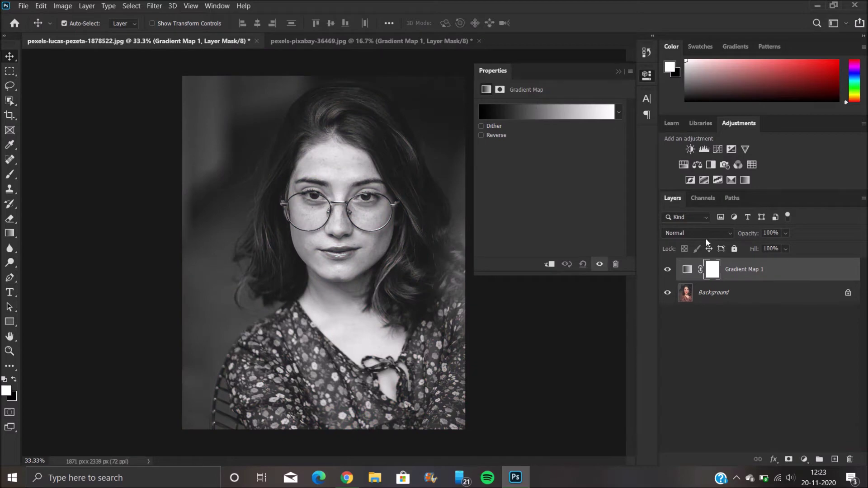
left_click(702, 233)
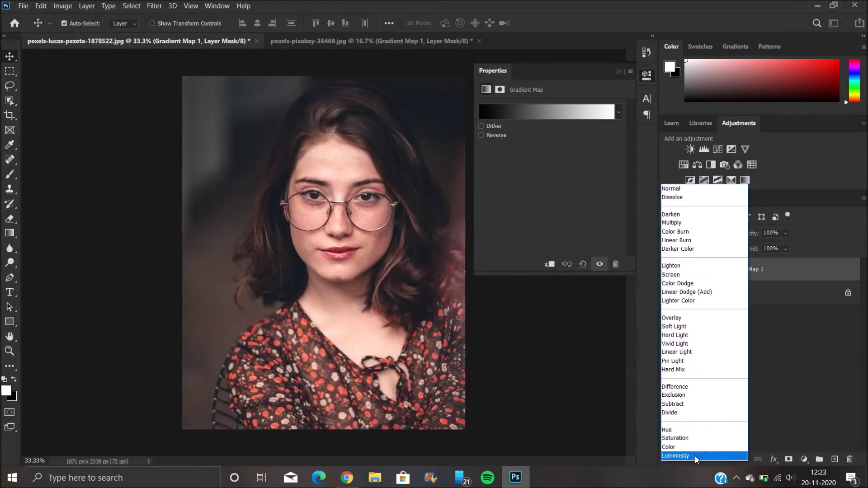
left_click(696, 456)
left_click(585, 117)
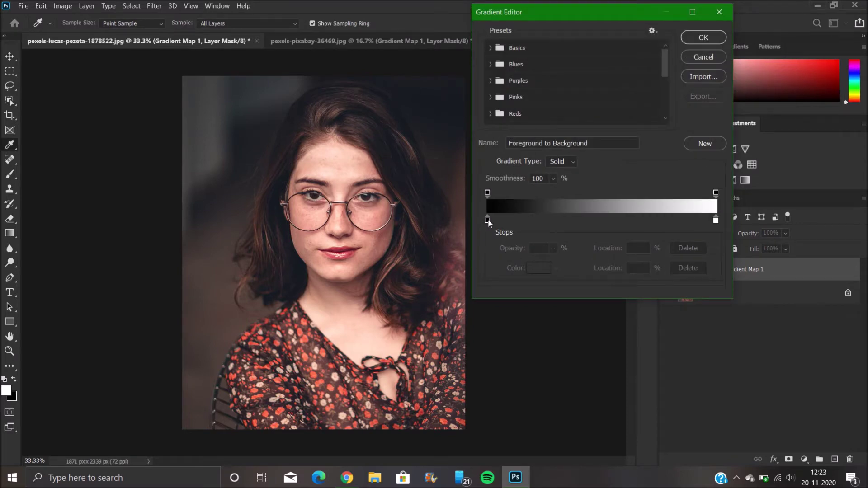
Add a gradient stop at 50% location with 50% brightness grey
left_click(611, 221)
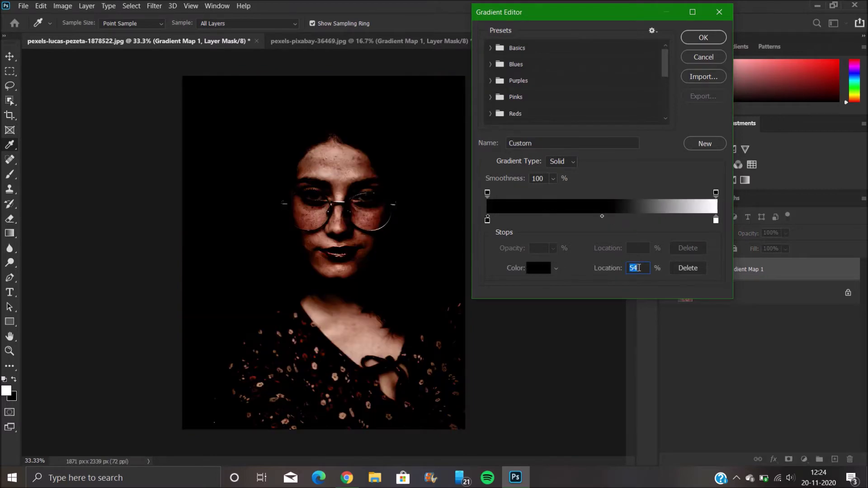
key("BackSpace")
type("50")
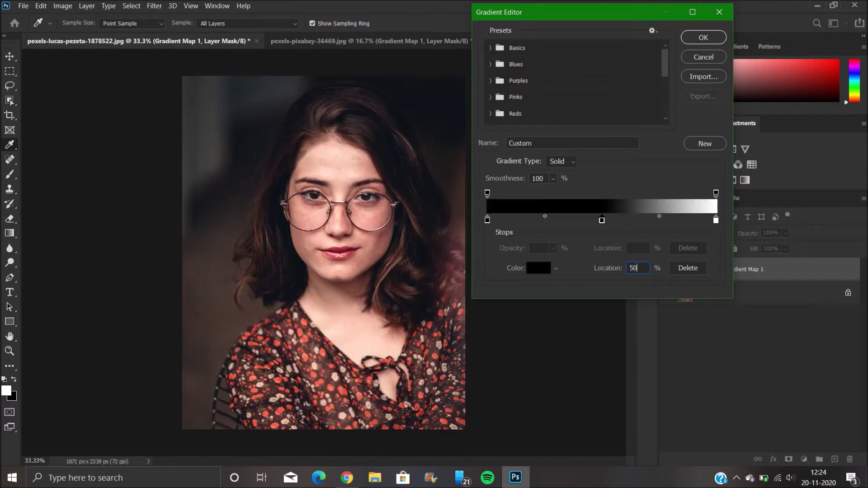
left_click(539, 268)
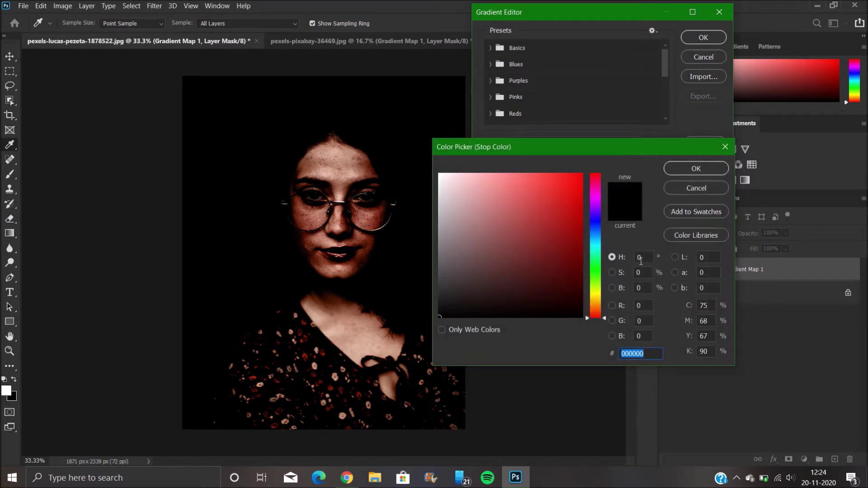
left_click(640, 257)
left_click(638, 272)
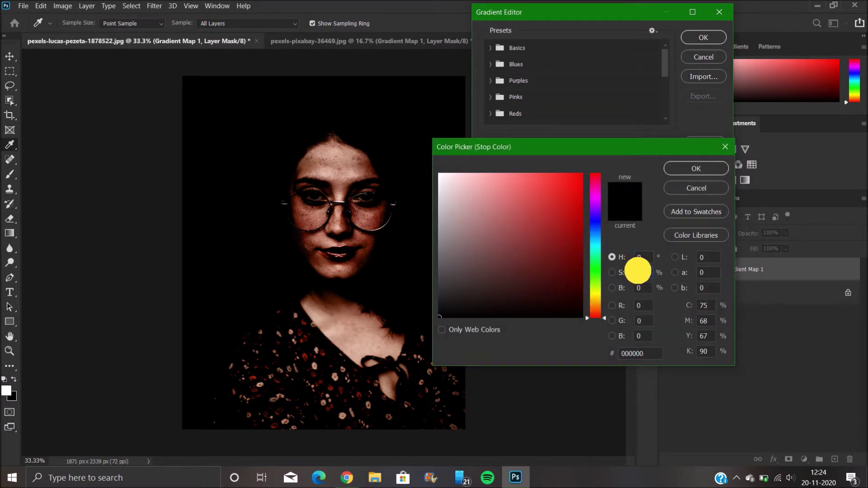
left_click(638, 288)
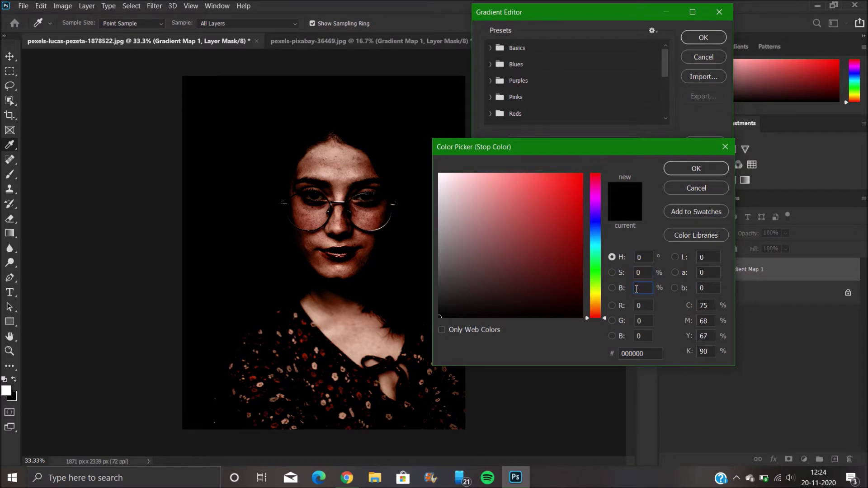
type("50")
left_click(690, 169)
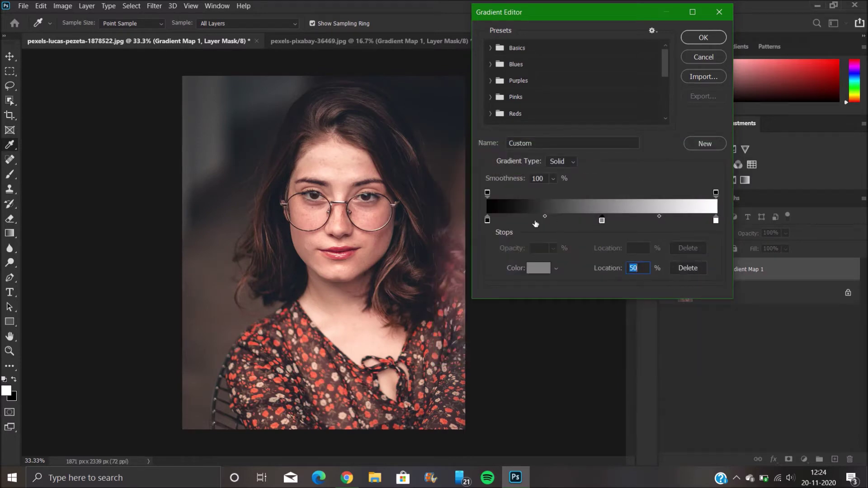
left_click(540, 219)
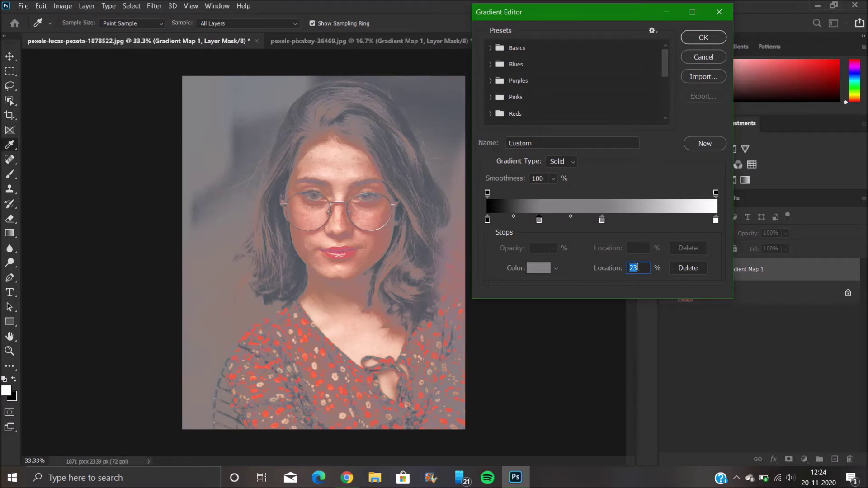
Set the new stop to 25% location with a dark grey colour
type("25")
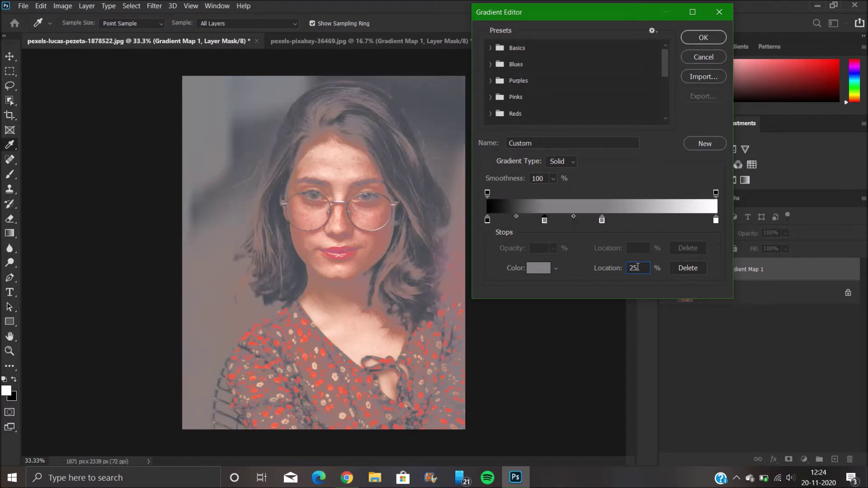
left_click(538, 269)
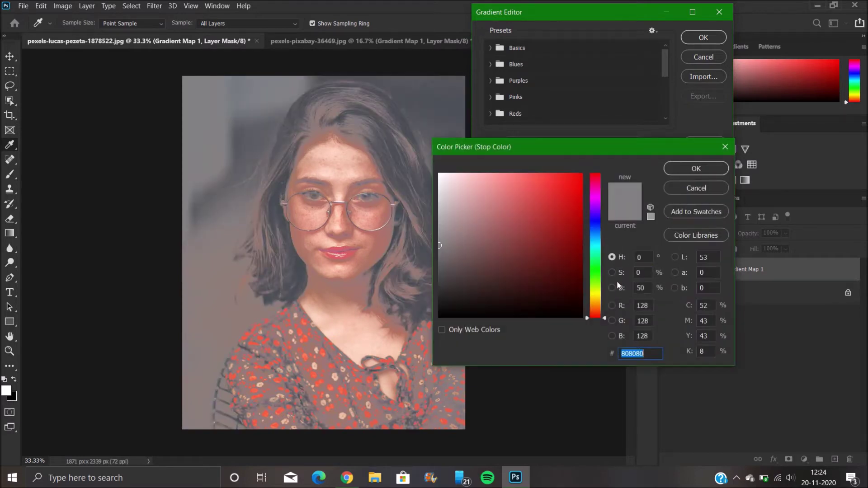
double_click(641, 288)
type("5")
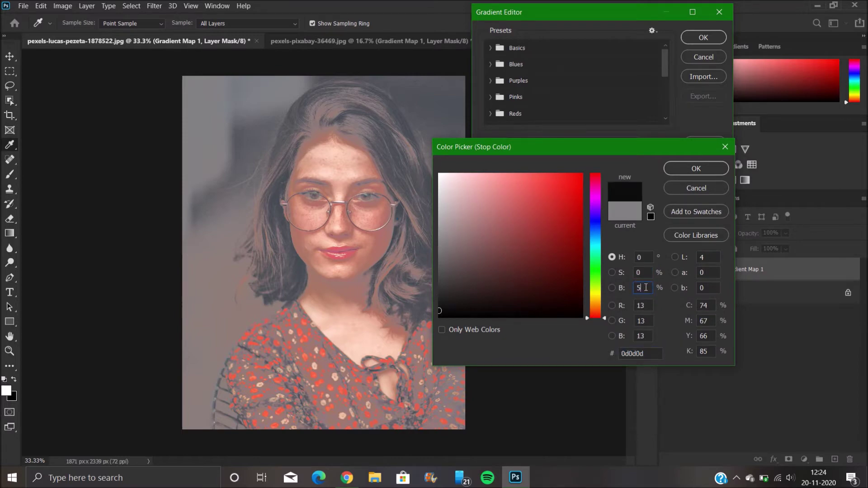
type("25")
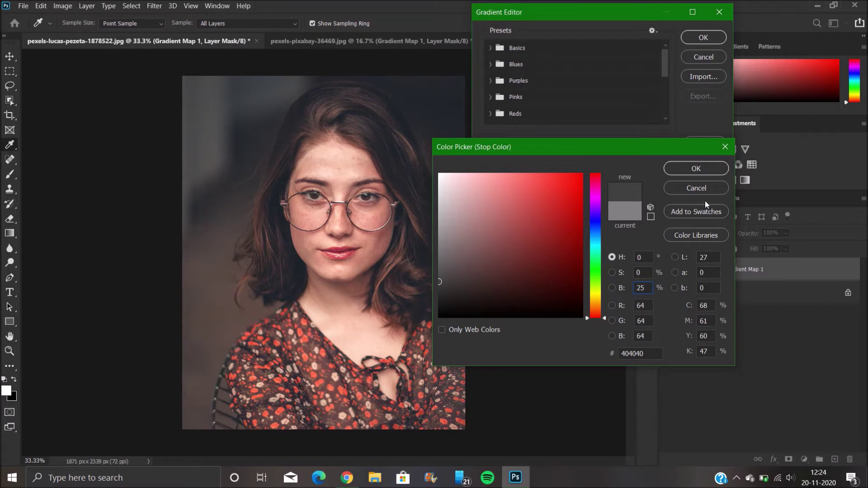
left_click(697, 172)
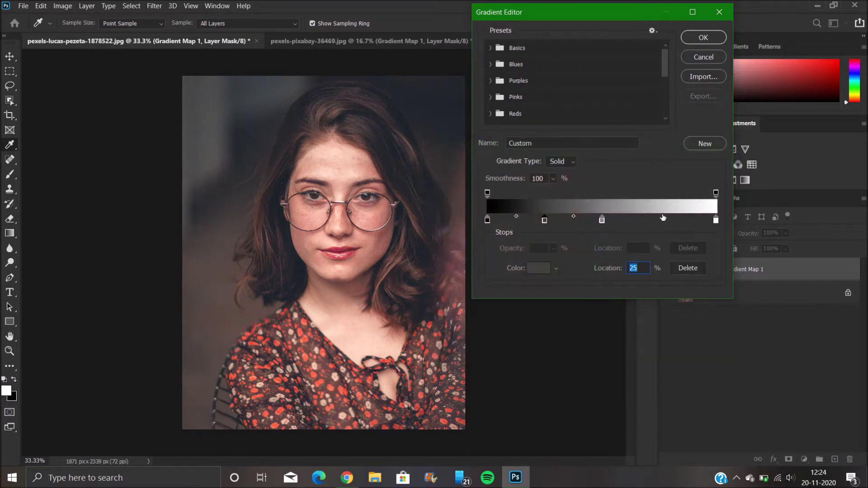
Add a light grey stop at 75% location with 75% brightness
left_click(665, 219)
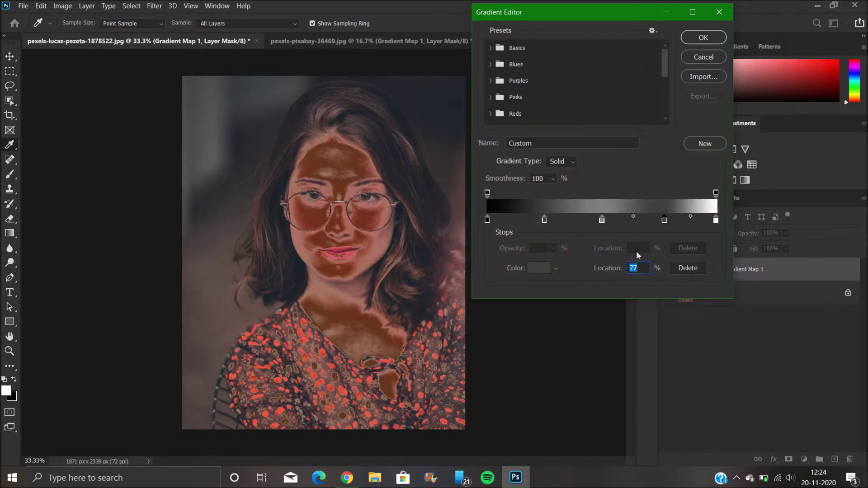
type("75")
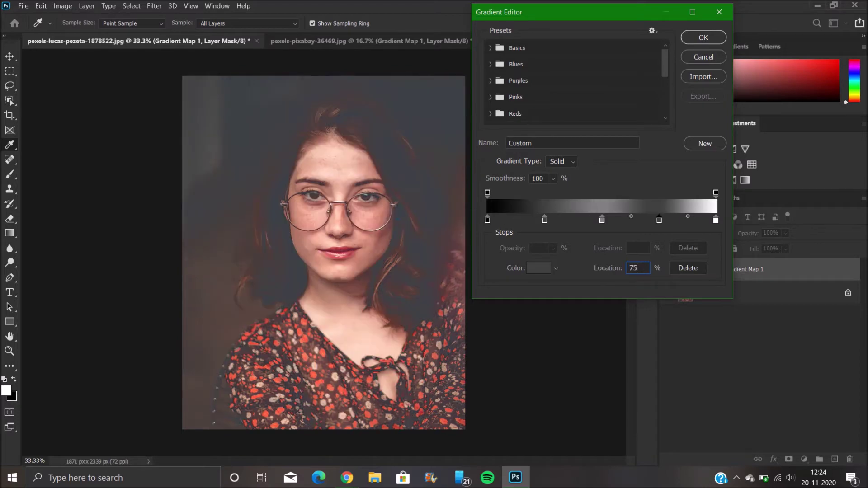
left_click(546, 270)
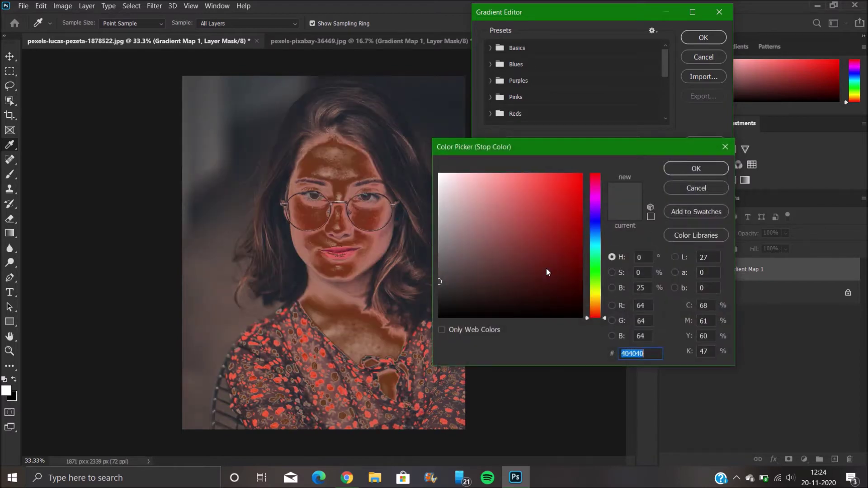
double_click(642, 287)
type("2")
key("BackSpace")
type("75")
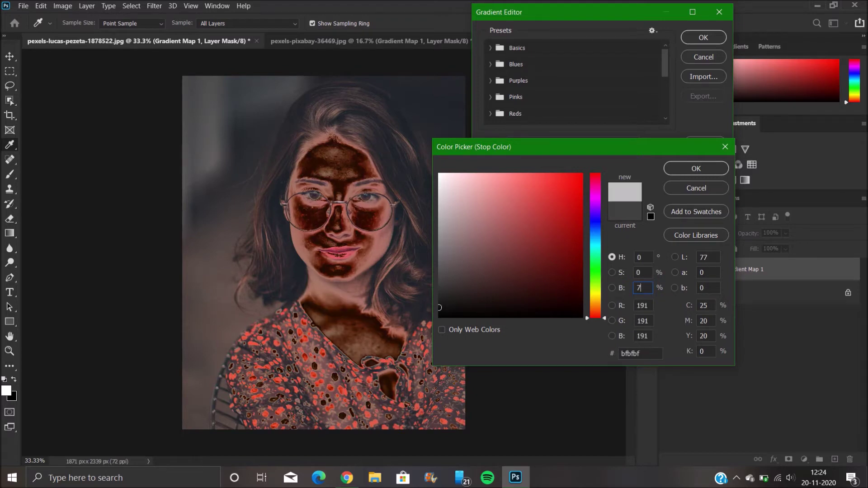
left_click(696, 169)
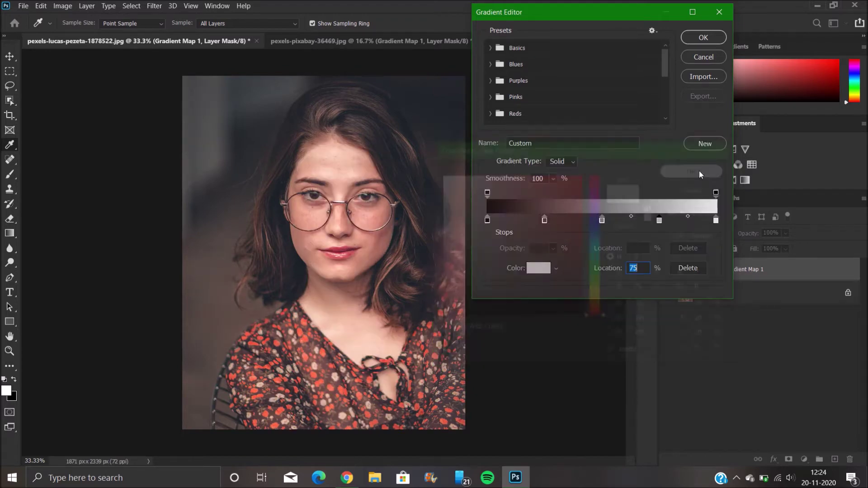
Add a near-black stop at 12% with 12% brightness, and move the 75% stop to 71%
left_click(513, 218)
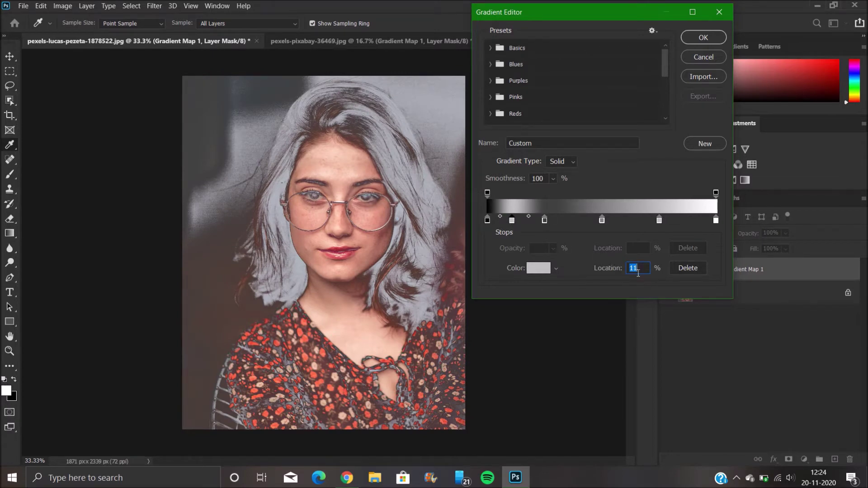
type("12")
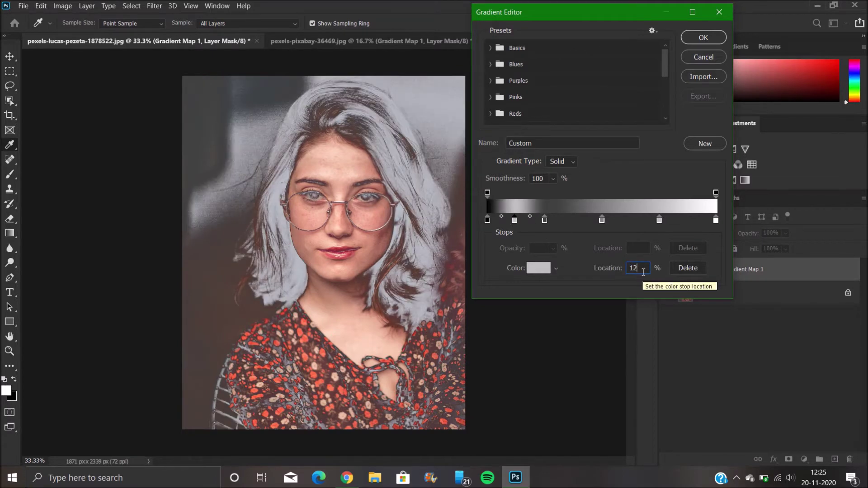
left_click(537, 268)
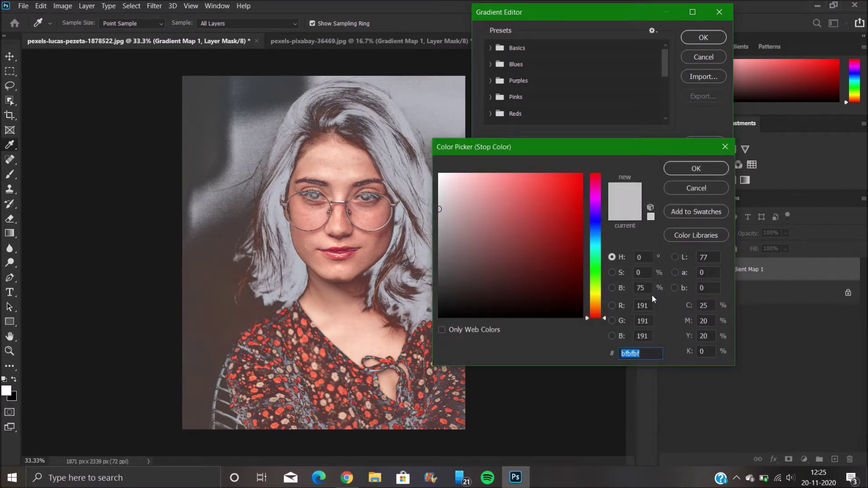
left_click(647, 287)
type("12")
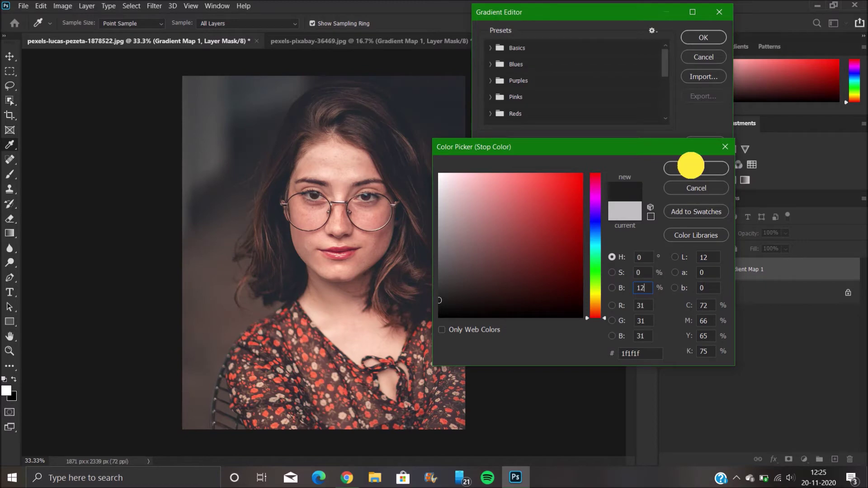
left_click(692, 167)
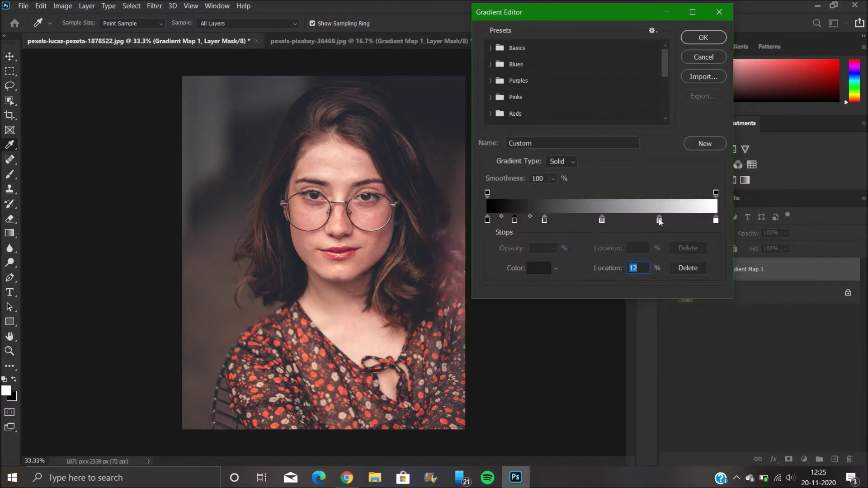
left_click_drag(659, 220, 649, 220)
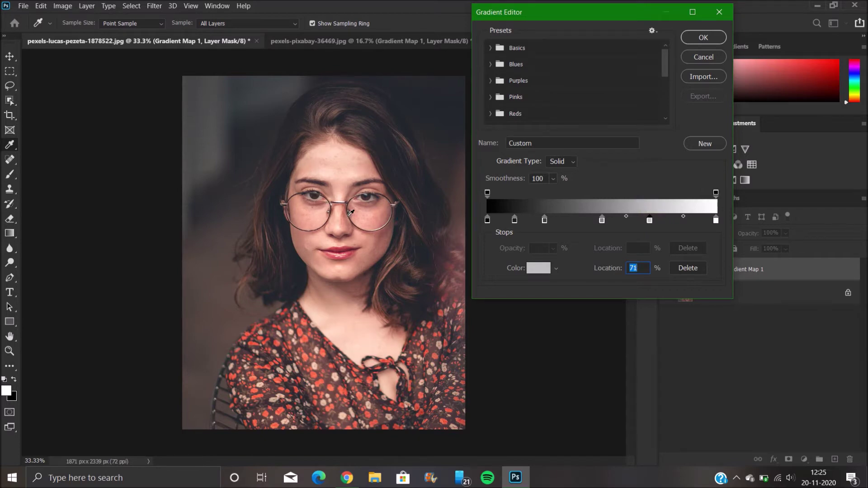
Move the white stop to 90%, light grey to 73%, midtone to 54%, grey to 28%
left_click_drag(716, 221, 701, 221)
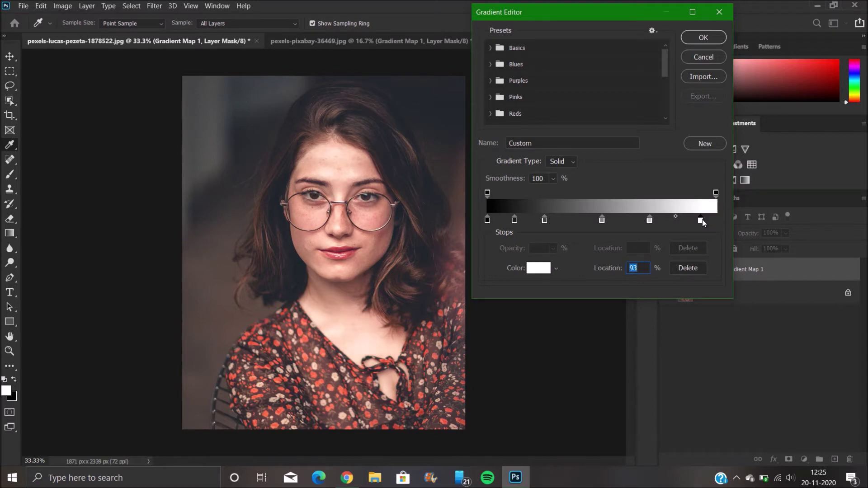
left_click_drag(701, 220, 695, 221)
left_click_drag(650, 220, 652, 222)
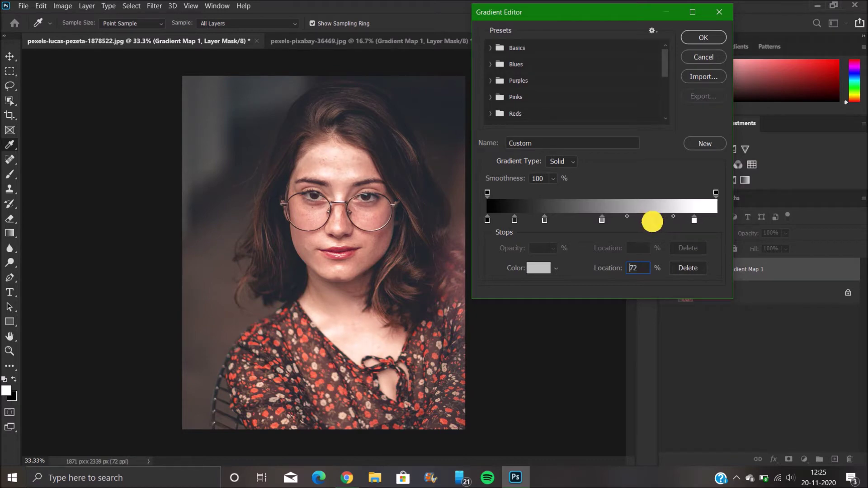
mouse_move(602, 220)
left_mouse_down()
mouse_move(588, 219)
mouse_move(606, 220)
left_mouse_up()
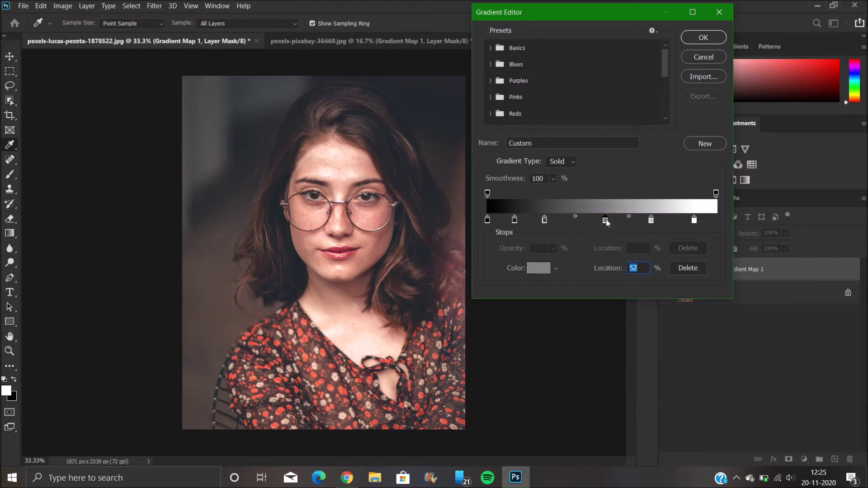
left_click_drag(606, 220, 611, 222)
left_click_drag(544, 220, 556, 222)
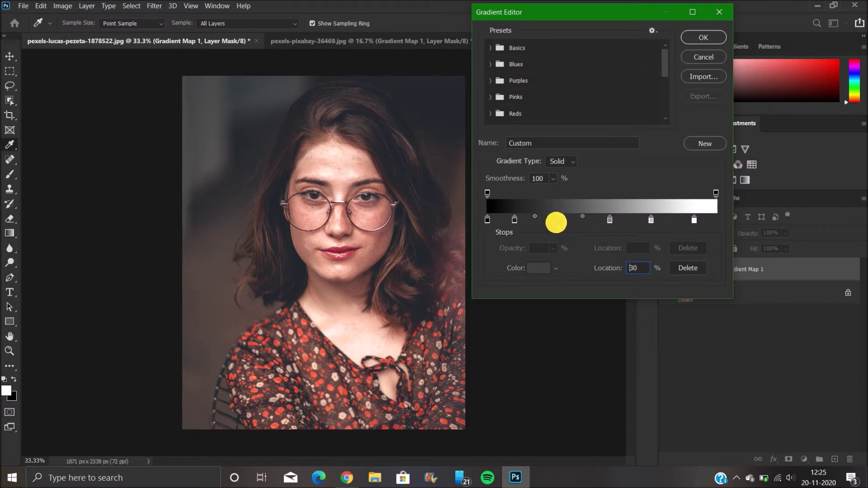
left_click_drag(556, 221, 553, 222)
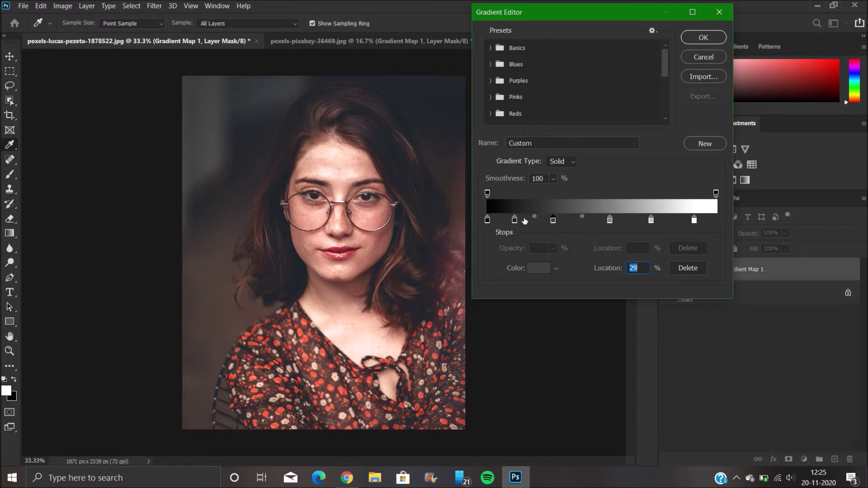
Shift the dark stop to 14%, grey to 30%, white to 88%, and confirm the gradient
left_click(515, 220)
left_click_drag(516, 218, 524, 221)
left_click(517, 220)
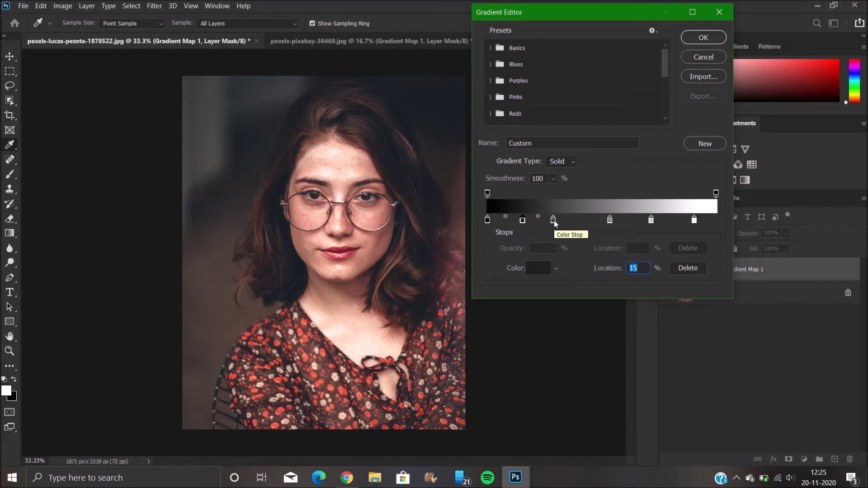
left_click_drag(553, 220, 556, 220)
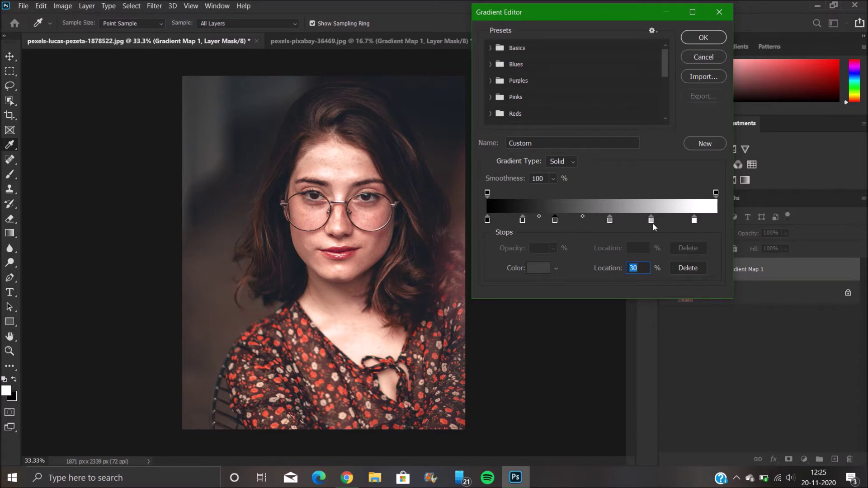
left_click(694, 220)
left_click_drag(693, 221, 689, 221)
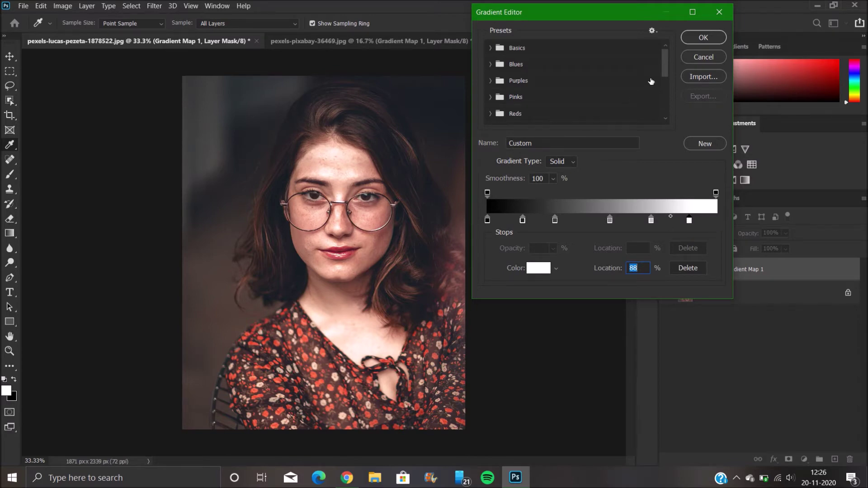
left_click(694, 39)
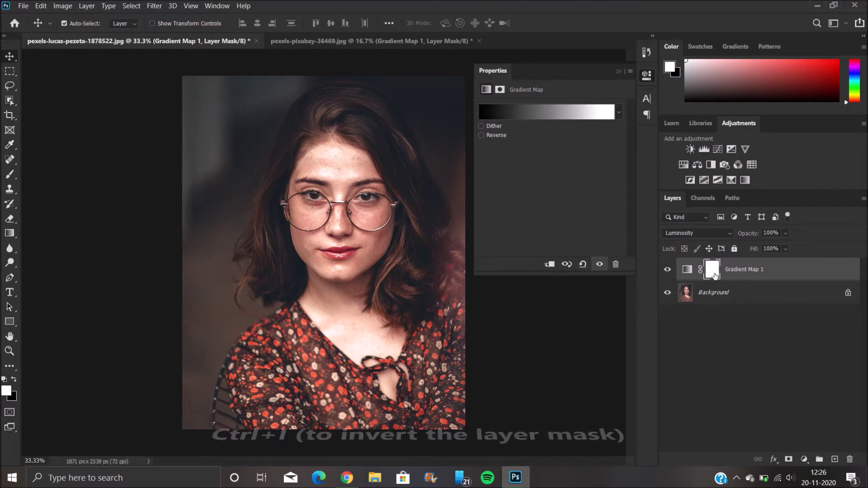
Invert the Gradient Map 1 mask to black and prepare a white brush at 100% flow
key("ctrl+i")
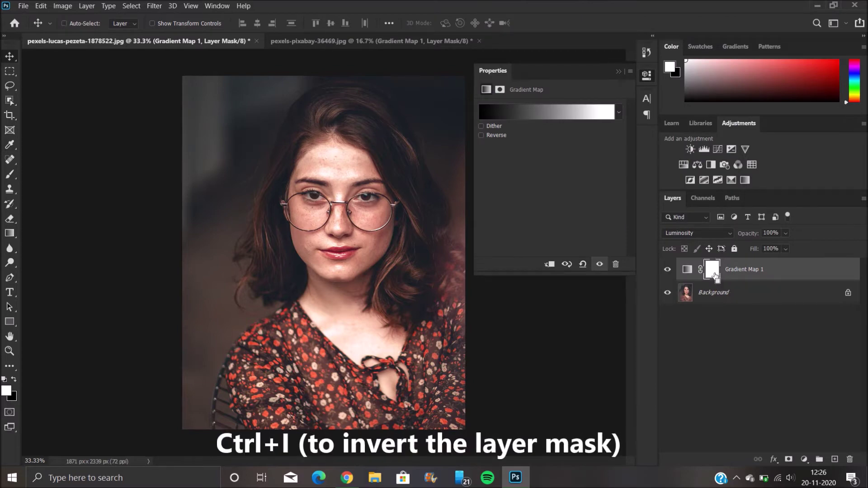
left_click(617, 69)
left_click(10, 174)
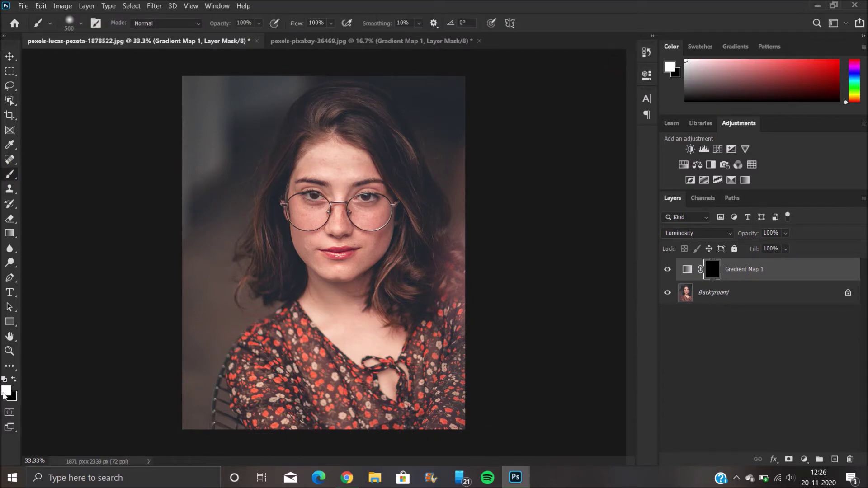
key("ctrl+plus")
key("ctrl+plus")
left_click(235, 22)
left_click(307, 24)
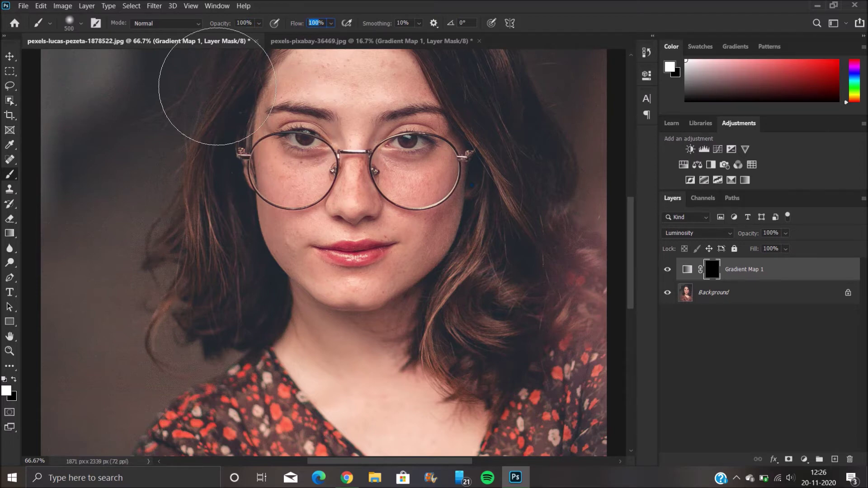
left_click(415, 4)
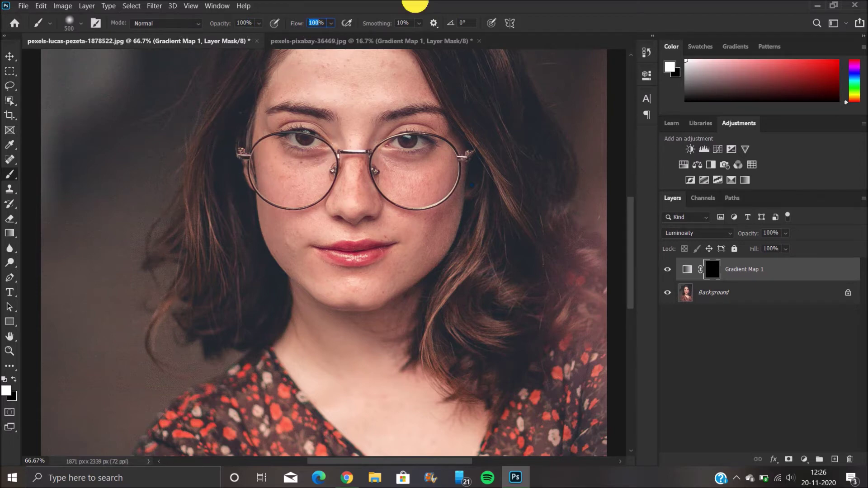
left_click(327, 25)
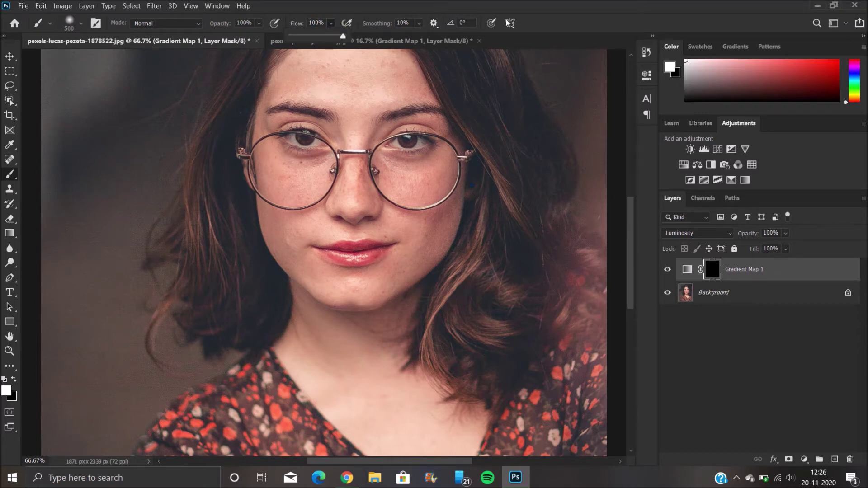
With a 200 px white brush, reveal the effect on nose, cheeks, lips and chin
left_click(521, 7)
key("bracketleft")
key("bracketleft")
key("bracketleft")
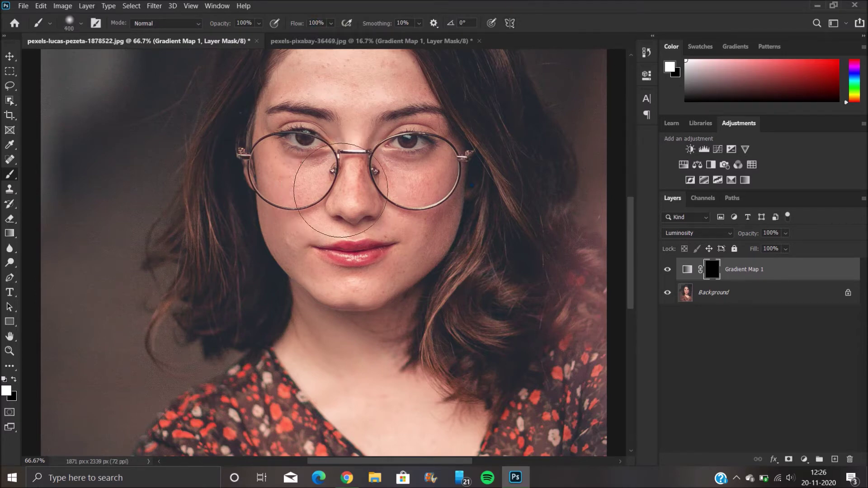
left_click_drag(353, 131, 354, 182)
mouse_move(352, 210)
left_mouse_down()
mouse_move(368, 178)
mouse_move(444, 182)
mouse_move(271, 178)
left_mouse_up()
left_click_drag(319, 236, 416, 232)
mouse_move(343, 271)
left_mouse_down()
mouse_move(337, 279)
mouse_move(360, 286)
mouse_move(397, 275)
mouse_move(447, 231)
mouse_move(407, 233)
left_mouse_up()
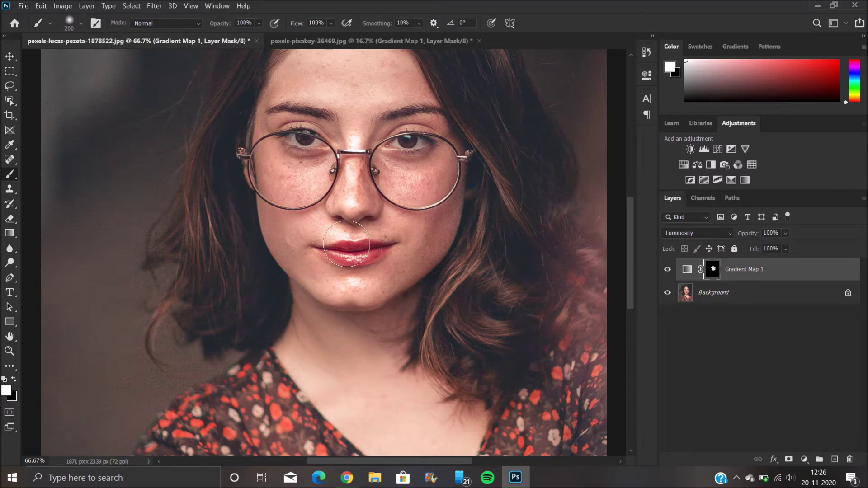
left_click_drag(276, 226, 293, 249)
Reveal the effect across the forehead, around the eyes, nose and mouth
scroll(630, 231, "up", 2)
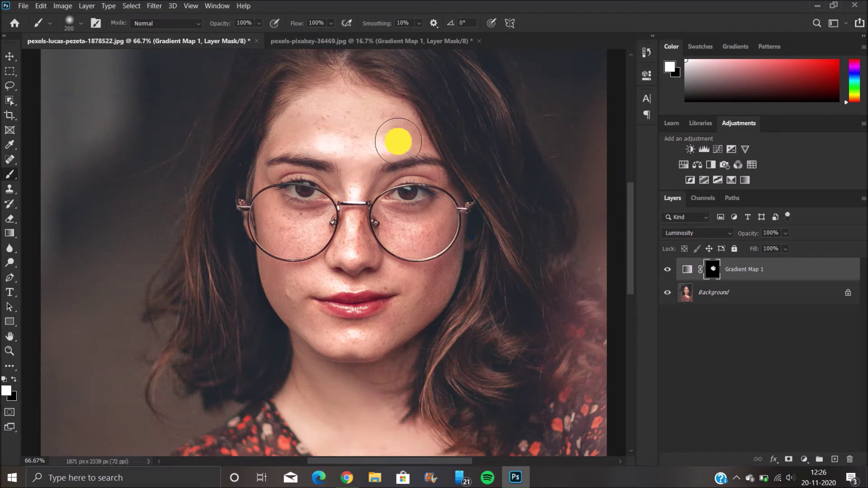
left_click_drag(350, 147, 437, 141)
mouse_move(290, 136)
left_mouse_down()
mouse_move(380, 118)
mouse_move(403, 132)
left_mouse_up()
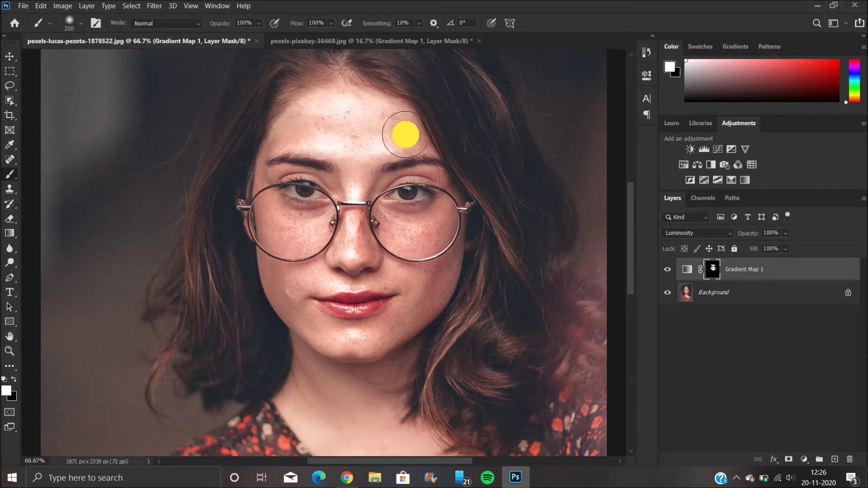
left_click_drag(300, 126, 277, 149)
left_click_drag(270, 188, 291, 232)
mouse_move(355, 194)
left_mouse_down()
mouse_move(335, 194)
mouse_move(430, 192)
mouse_move(393, 196)
left_mouse_up()
left_click_drag(372, 243, 337, 289)
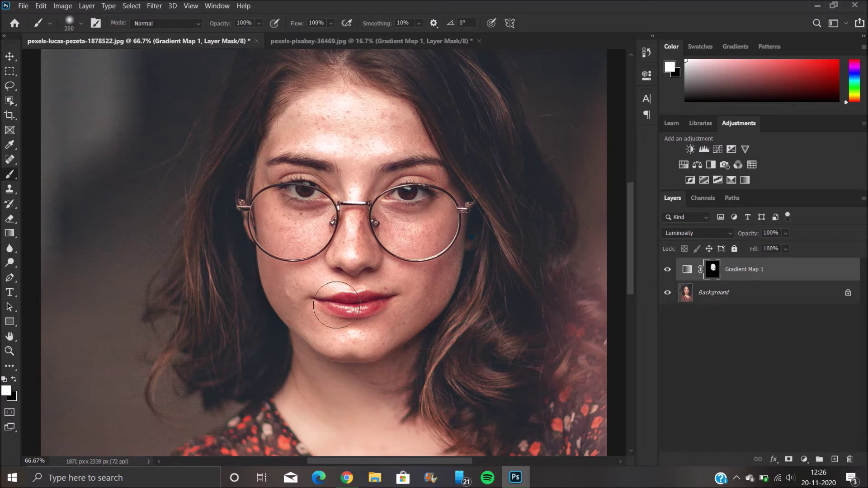
left_click(346, 302)
left_click(298, 311)
left_click_drag(298, 310, 275, 262)
Reveal the Gradient Map effect across the neck and neckline
left_click(311, 400)
left_click_drag(311, 400, 412, 426)
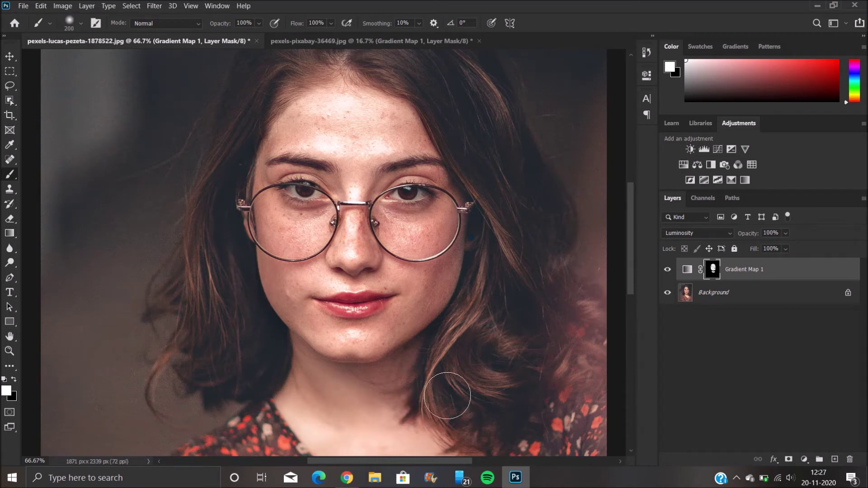
left_click_drag(632, 285, 632, 308)
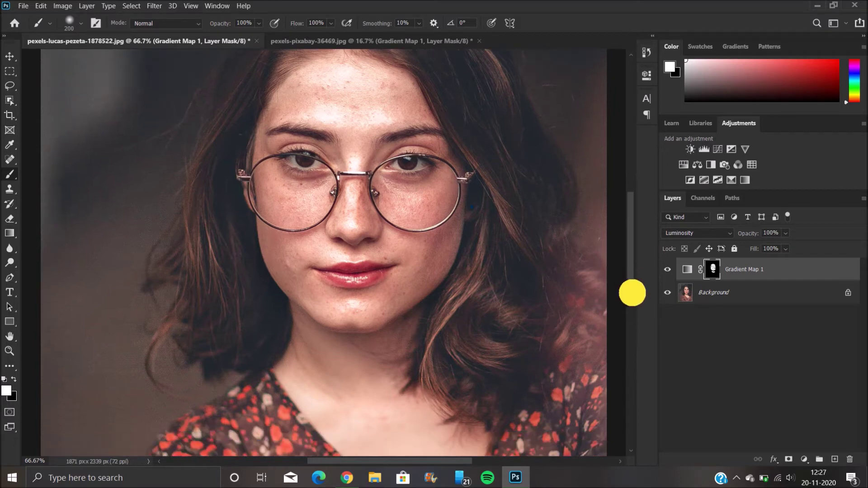
left_click(315, 360)
left_click_drag(314, 360, 366, 364)
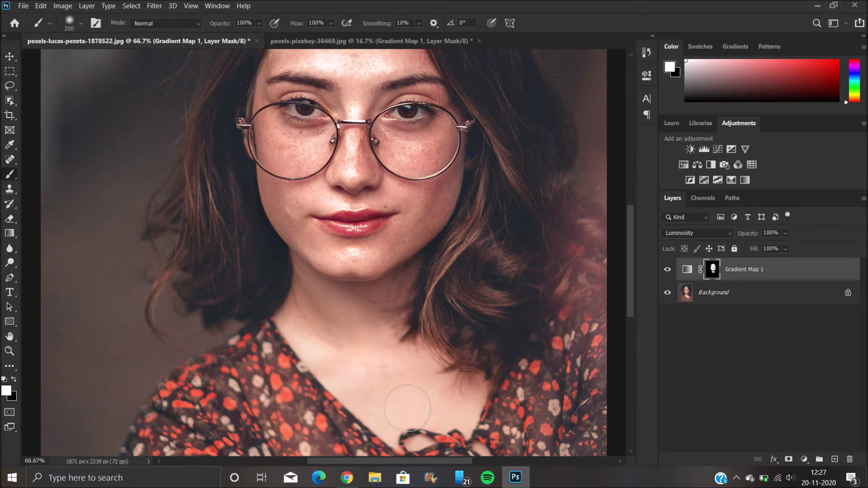
left_click_drag(415, 412, 489, 419)
left_click(14, 379)
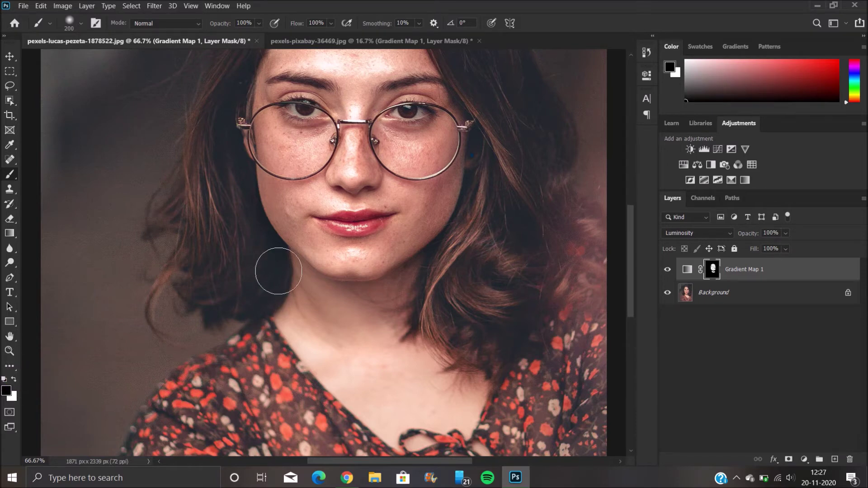
key("ctrl+plus")
key("ctrl+plus")
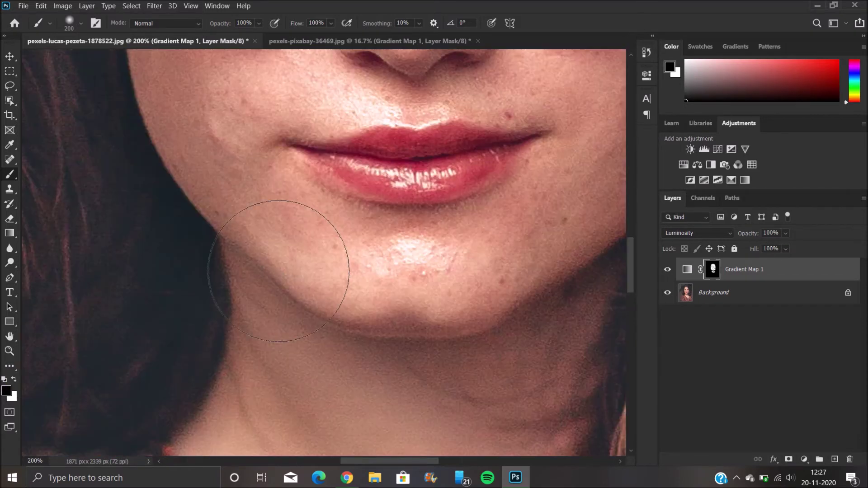
With an 80 px black brush, mask the effect off the lips
key("bracketleft")
key("bracketleft")
key("bracketleft")
key("bracketleft")
key("bracketleft")
key("bracketleft")
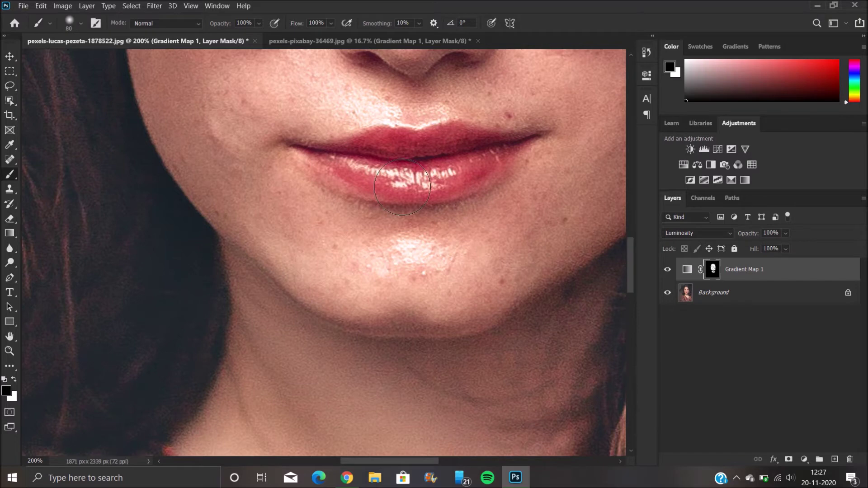
mouse_move(401, 184)
left_mouse_down()
mouse_move(390, 161)
mouse_move(480, 155)
left_mouse_up()
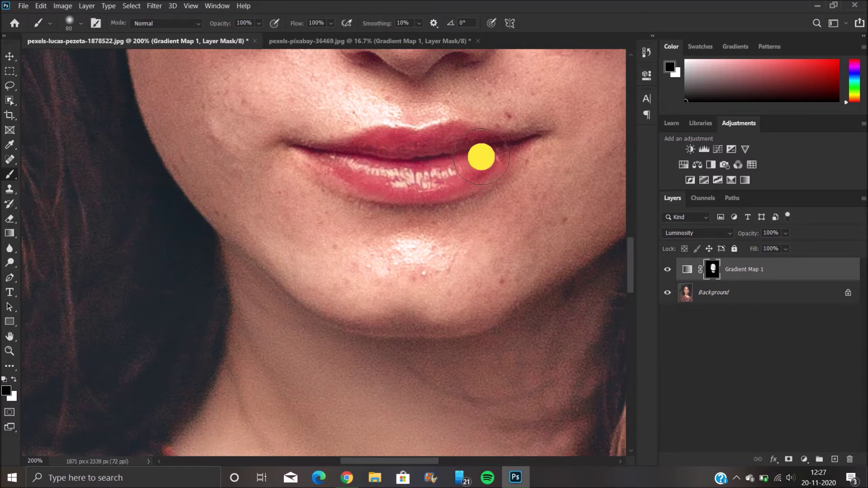
left_click_drag(373, 169, 479, 155)
mouse_move(632, 253)
left_mouse_down()
mouse_move(629, 189)
mouse_move(630, 202)
left_mouse_up()
With a 50 px black brush, mask the effect off both irises
key("bracketleft")
key("bracketleft")
key("bracketleft")
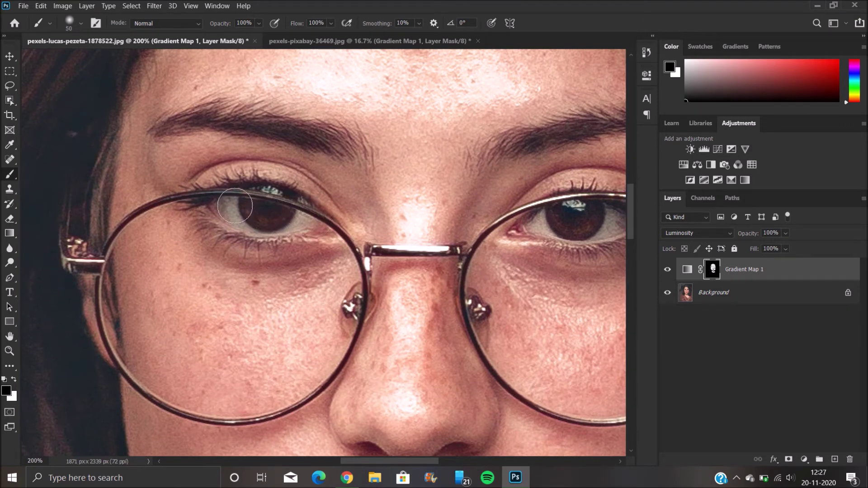
mouse_move(234, 207)
left_mouse_down()
mouse_move(275, 217)
mouse_move(240, 208)
mouse_move(257, 204)
mouse_move(312, 226)
left_mouse_up()
mouse_move(549, 217)
left_mouse_down()
mouse_move(600, 211)
mouse_move(599, 221)
mouse_move(556, 223)
mouse_move(604, 223)
mouse_move(596, 233)
mouse_move(574, 217)
mouse_move(554, 222)
left_mouse_up()
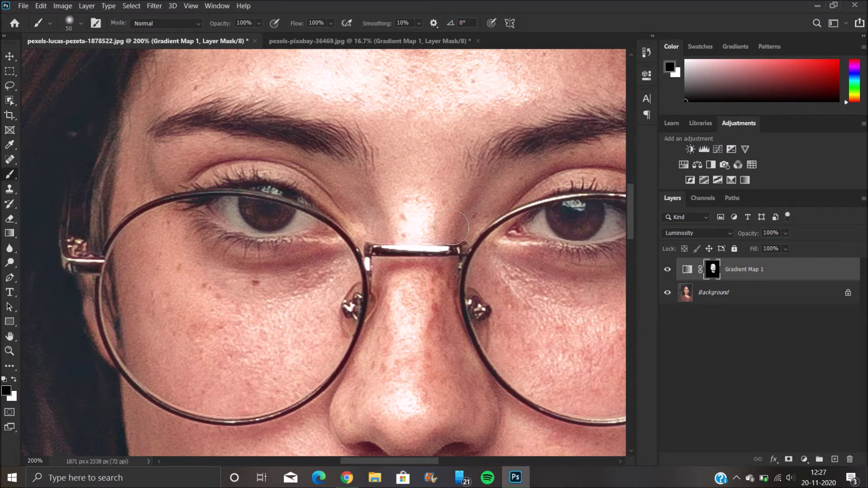
left_click_drag(253, 215, 308, 226)
key("ctrl+minus")
key("ctrl+minus")
key("ctrl+minus")
key("ctrl+minus")
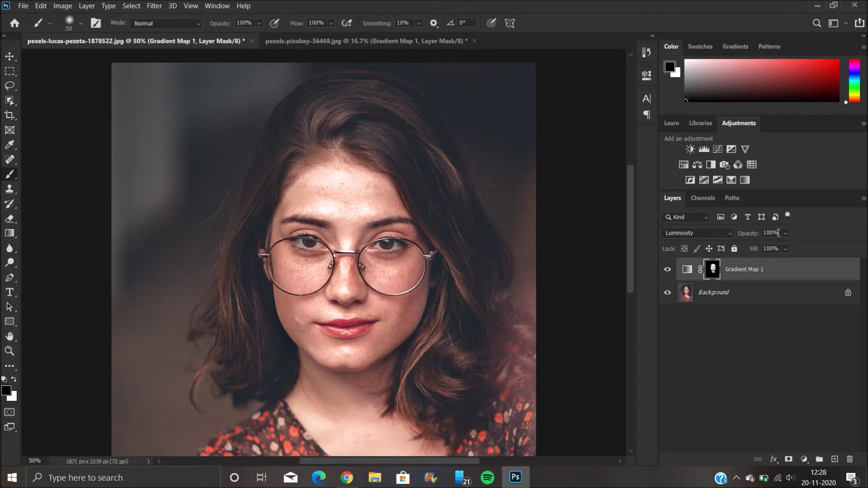
Set the Gradient Map 1 layer opacity to 75%
left_click(785, 234)
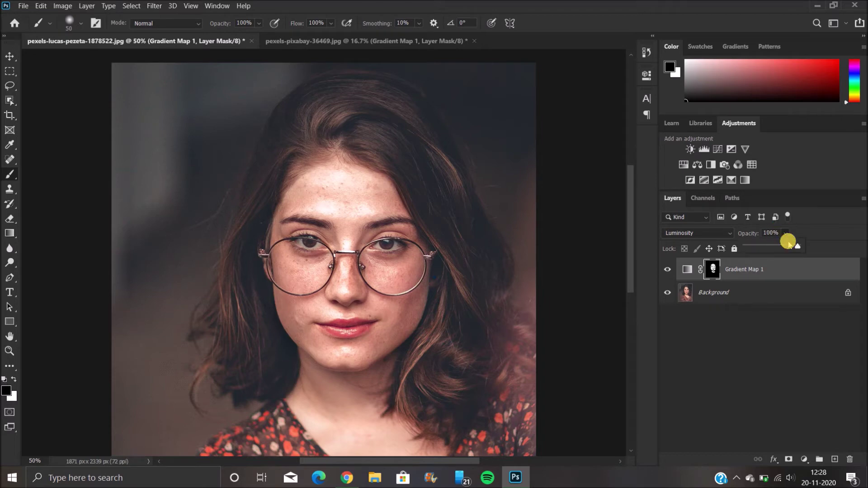
left_click_drag(797, 248, 666, 257)
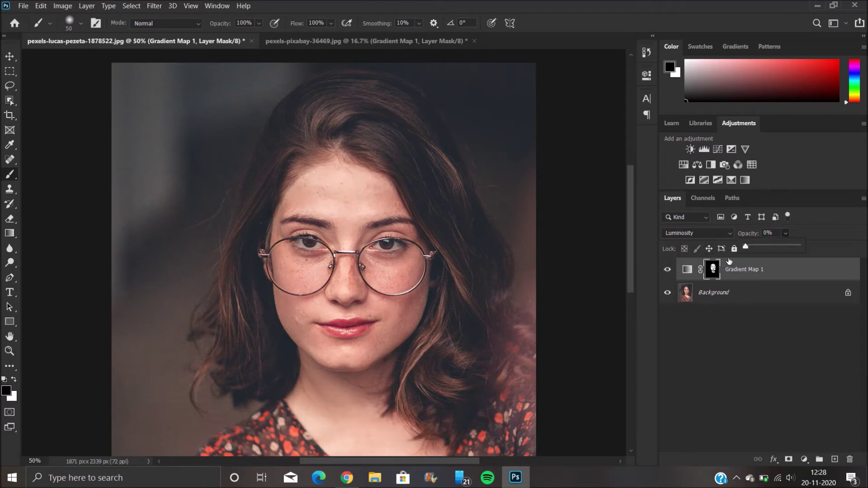
left_click_drag(745, 248, 764, 246)
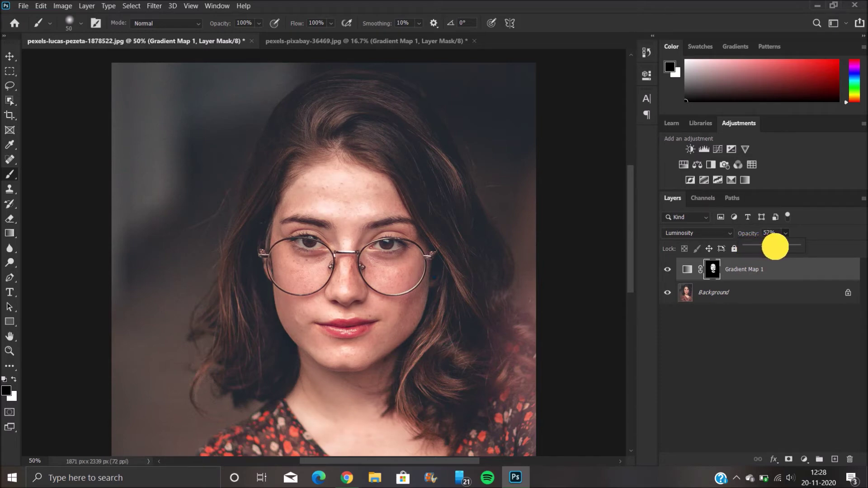
left_click_drag(775, 247, 776, 248)
left_click(775, 248)
left_click_drag(778, 247, 780, 249)
left_click_drag(779, 249, 783, 250)
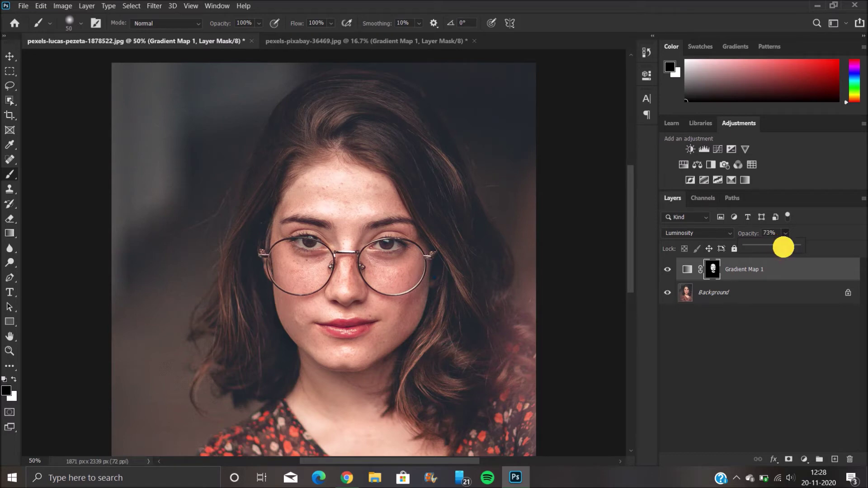
left_click(770, 233)
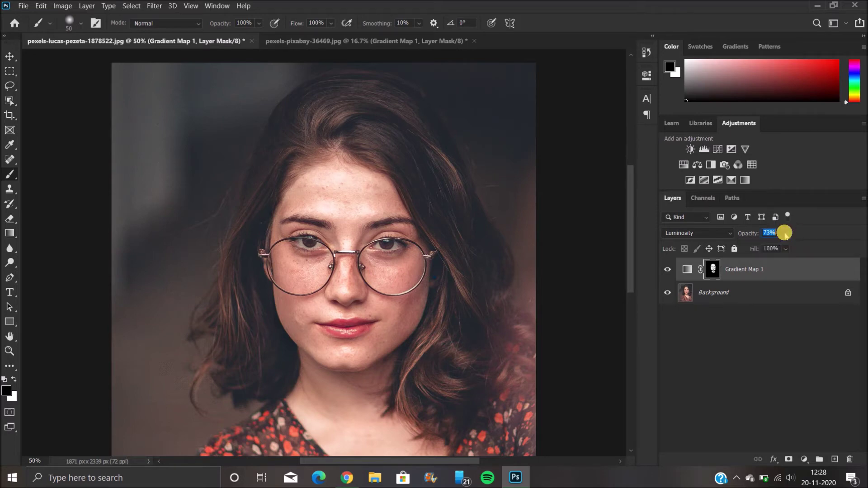
left_click(771, 232)
key("Up")
key("Up")
Toggle Gradient Map 1 visibility off and on to compare the portrait
key("ctrl+plus")
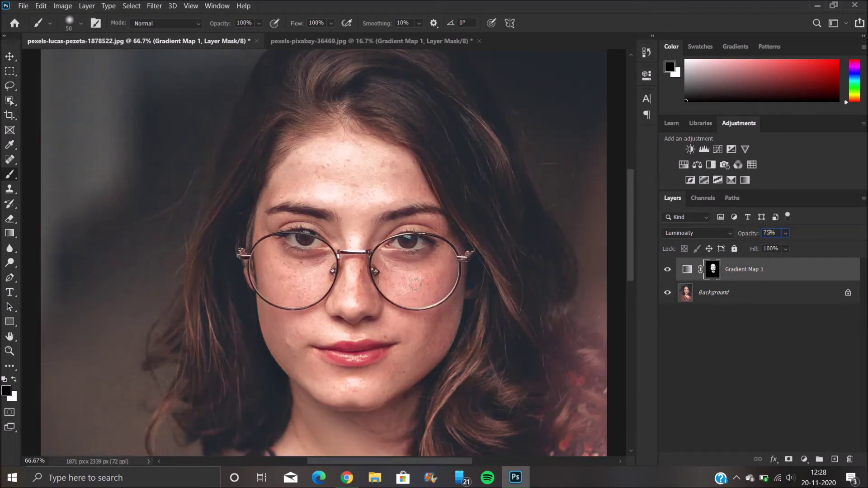
key("ctrl+minus")
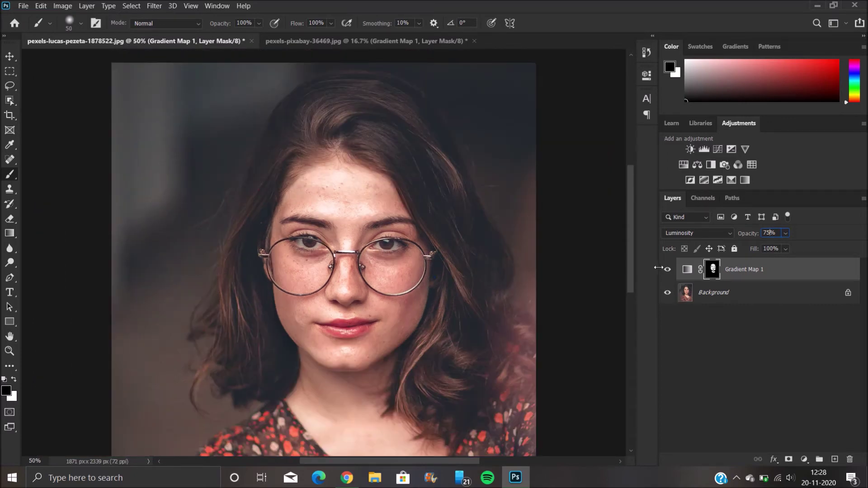
left_click(668, 270)
left_click(668, 270)
Duplicate Gradient Map 1 with Ctrl+J, set the copy to 100% opacity, and edit its gradient
key("ctrl+j")
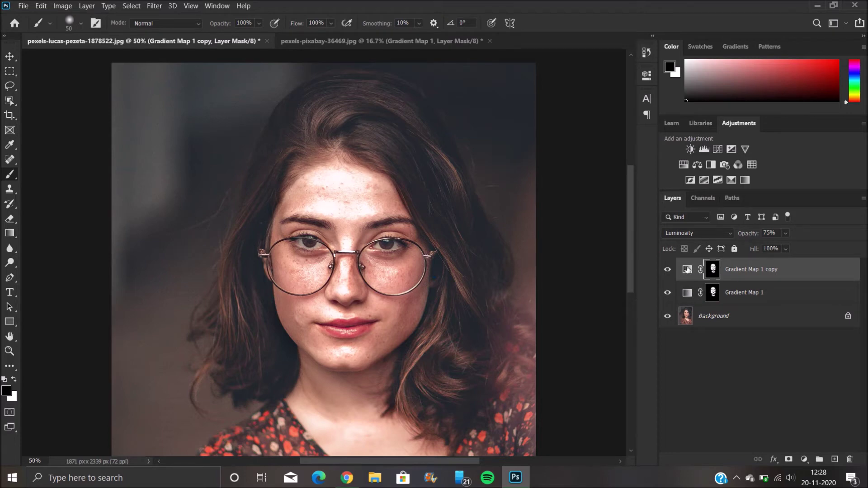
left_click_drag(746, 233, 782, 232)
double_click(683, 270)
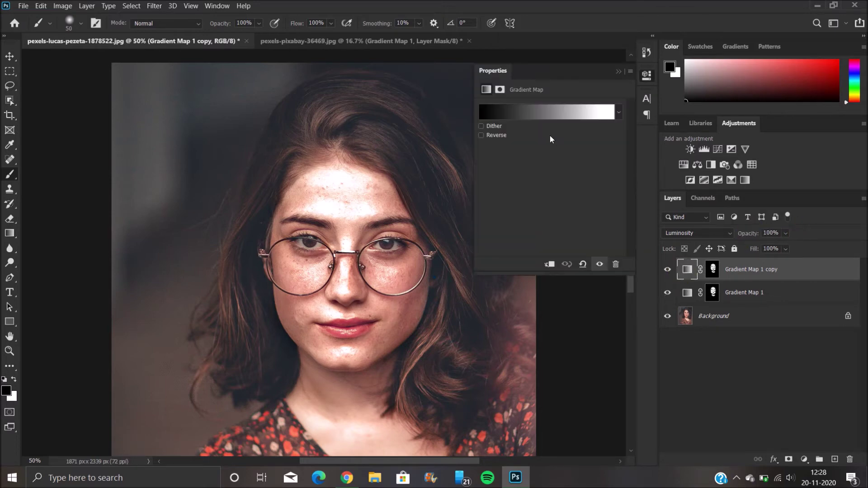
left_click(552, 117)
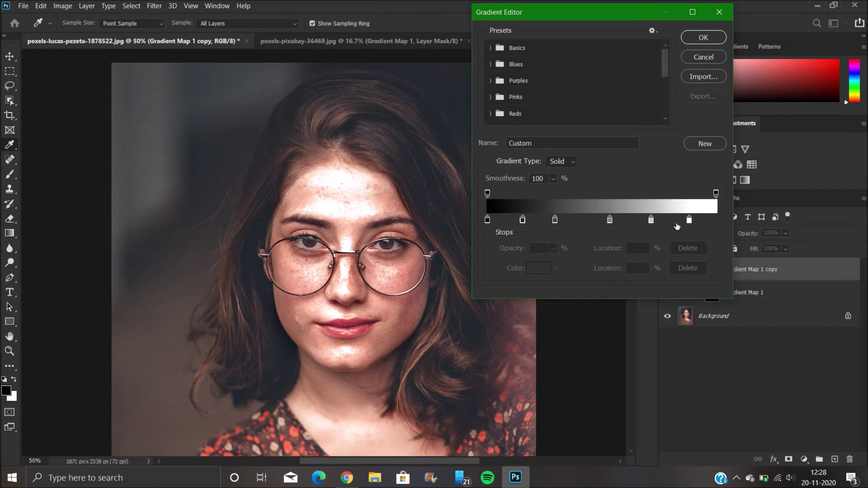
Add a new gradient stop near the dark end with colour Brightness 6
left_click(504, 217)
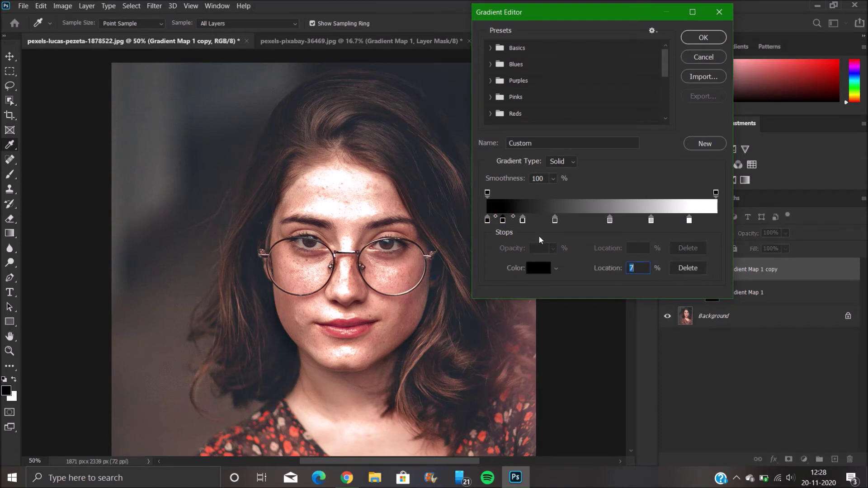
left_click(541, 269)
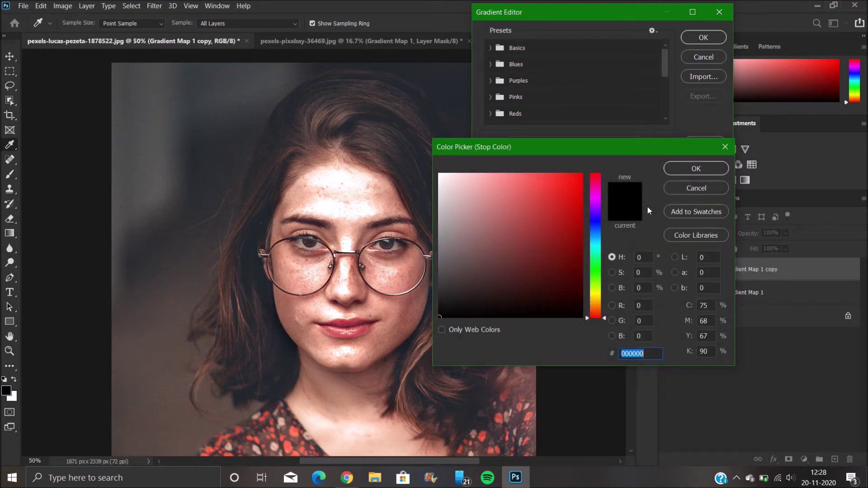
left_click(643, 288)
key("BackSpace")
type("6")
left_click(691, 176)
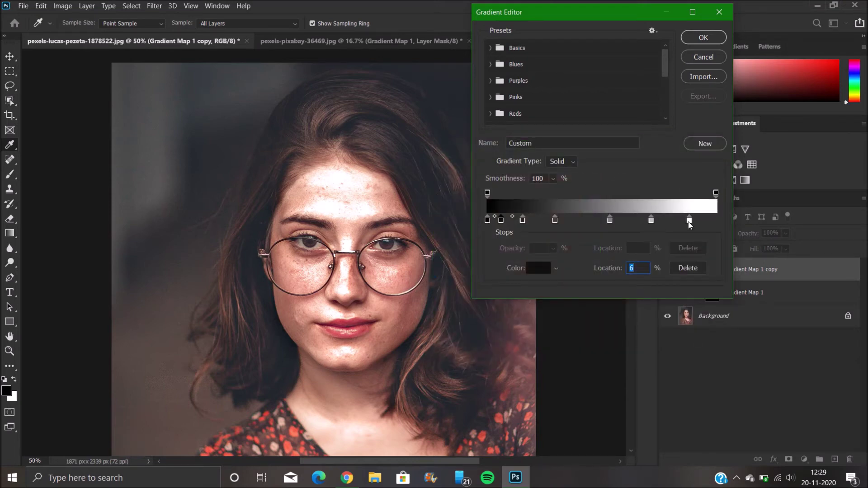
Shift the white and light grey stops right and the middle grey stop to about 51%
left_click_drag(689, 221, 703, 220)
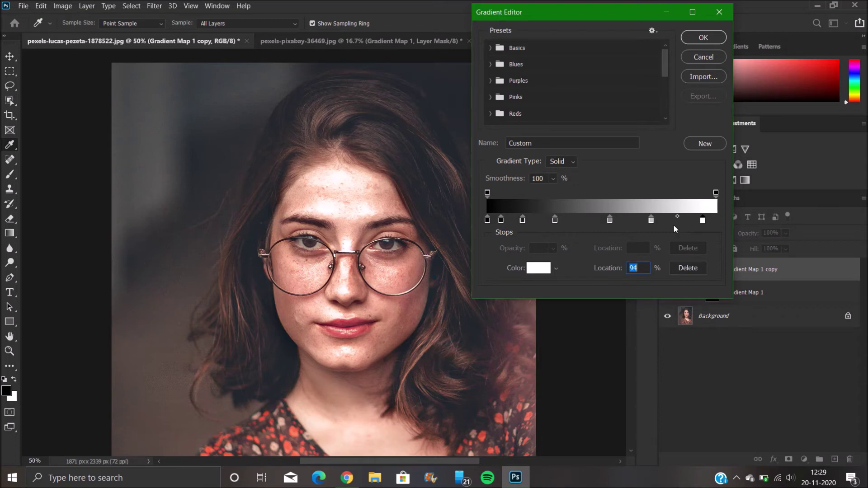
left_click(653, 220)
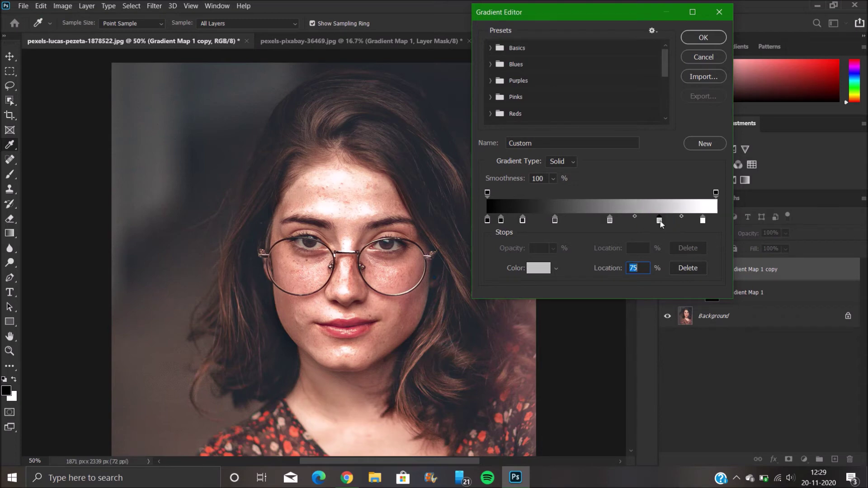
left_click_drag(654, 220, 707, 221)
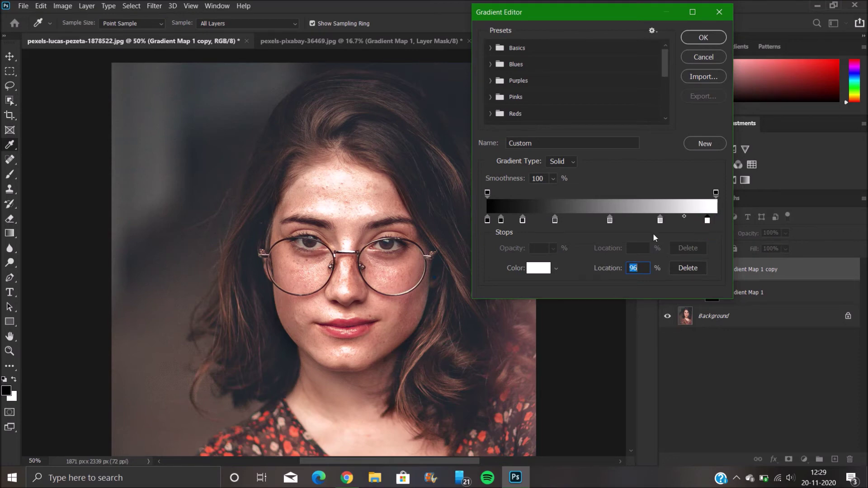
left_click_drag(660, 220, 715, 221)
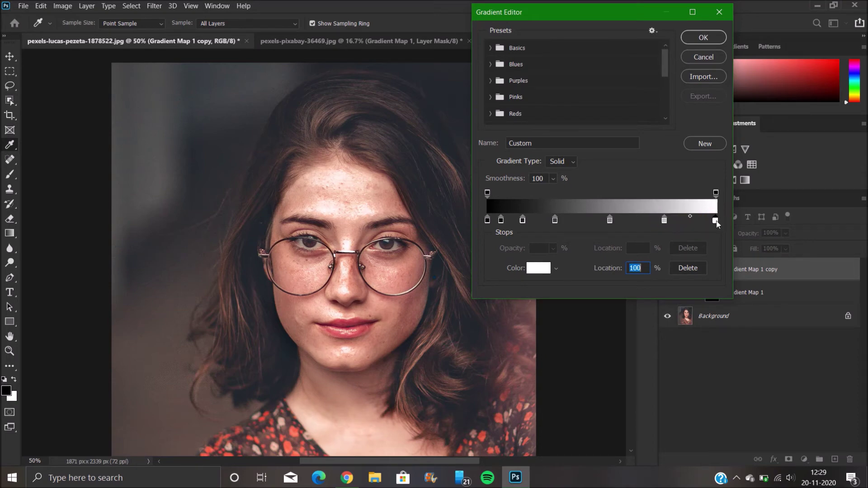
left_click_drag(615, 221, 604, 222)
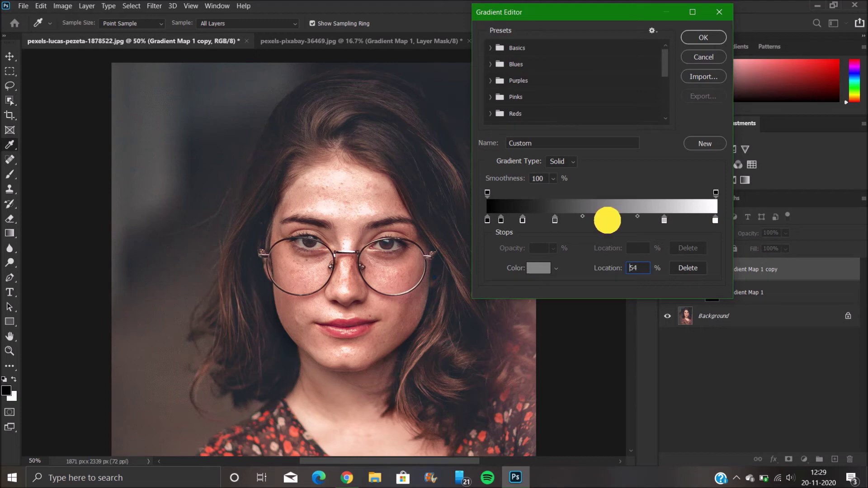
Nudge the middle grey stop, keep the near-black stop at 6%, and move the dark stop to 18%
left_click_drag(604, 221, 613, 224)
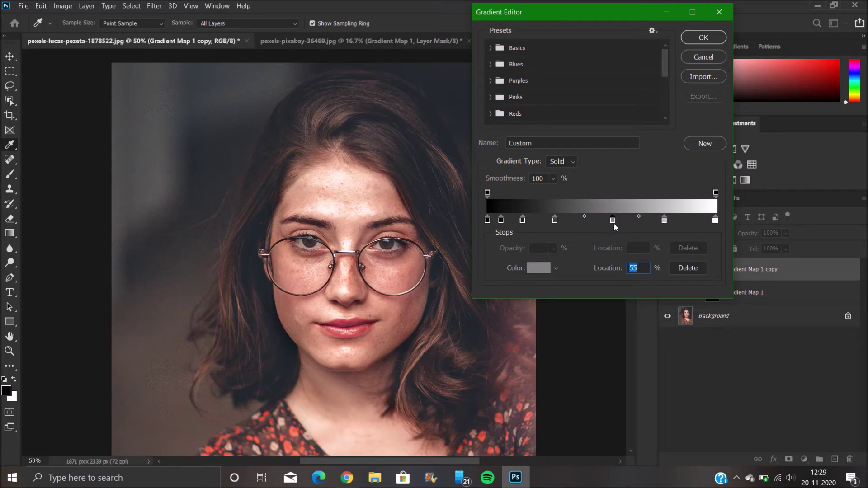
left_click(500, 222)
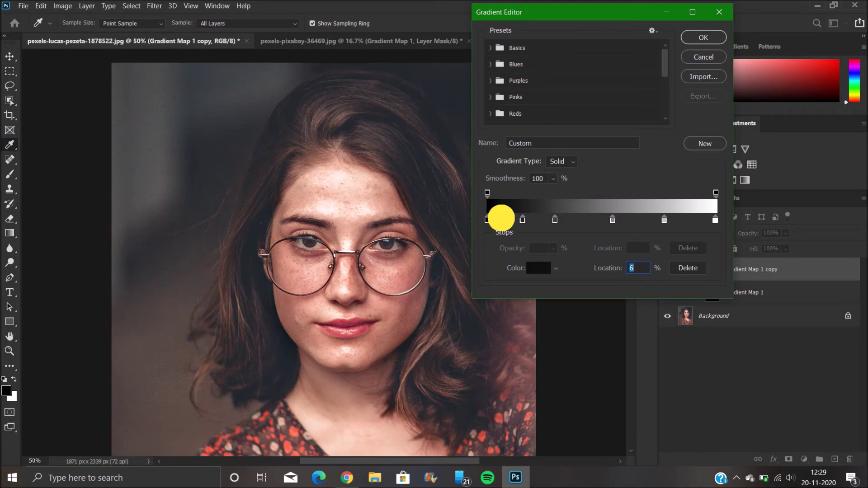
left_click_drag(503, 219, 501, 220)
left_click(500, 220)
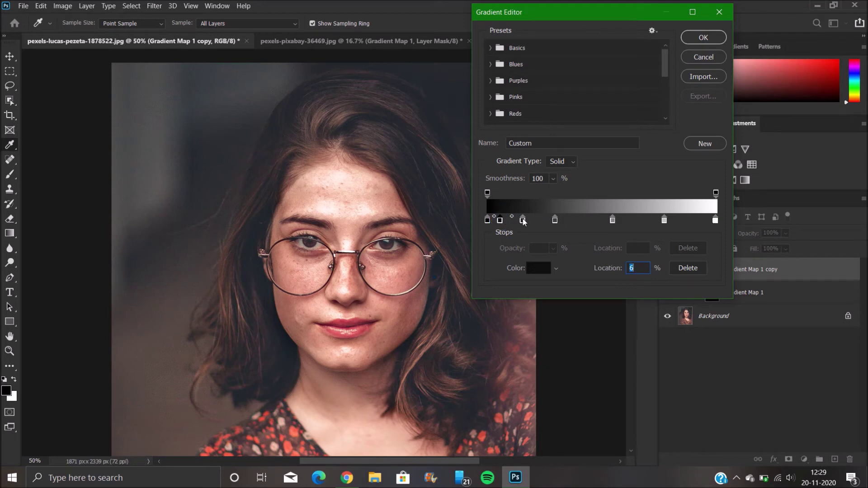
left_click_drag(524, 222, 531, 221)
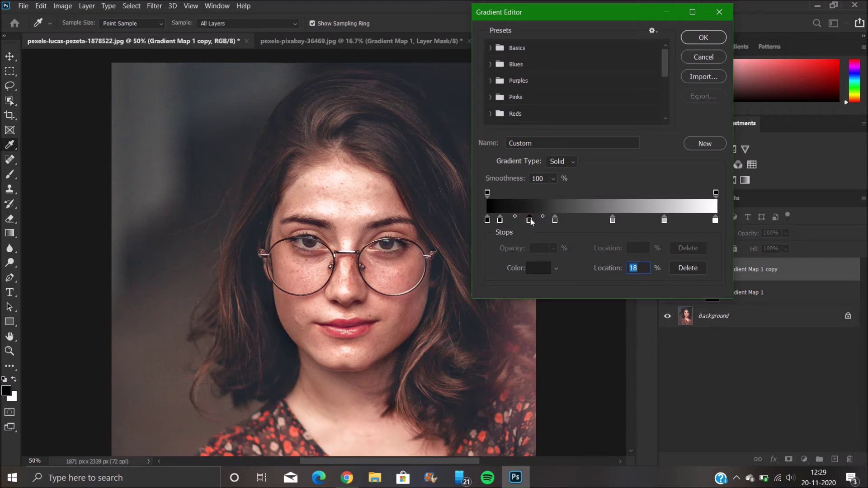
Place the dark grey stop at 36% and middle grey at 51%, then apply the gradient
left_click_drag(556, 221, 572, 219)
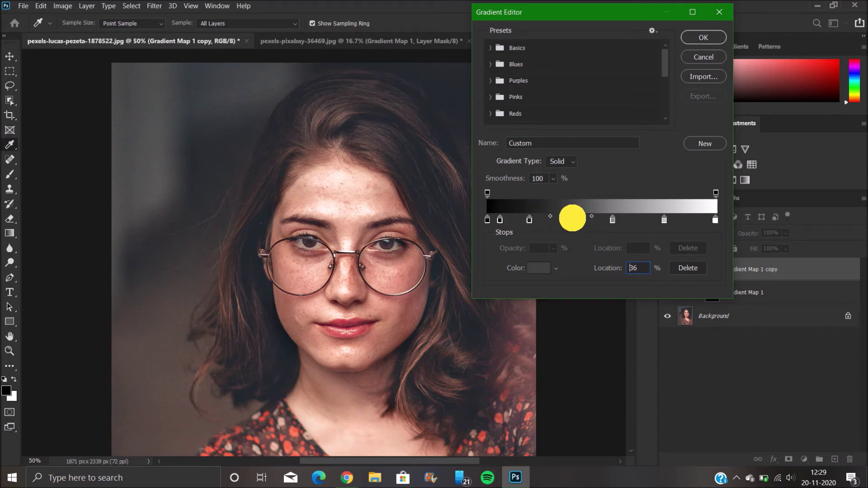
left_click(572, 219)
left_click_drag(573, 220, 569, 219)
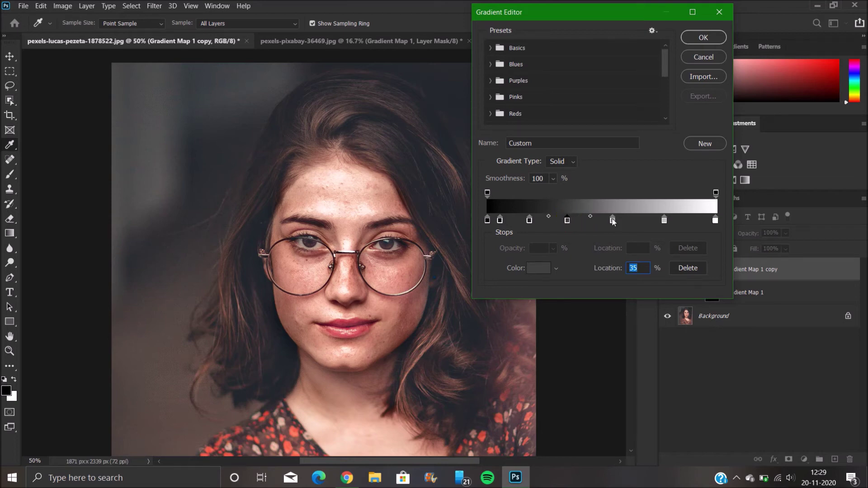
left_click_drag(613, 221, 608, 218)
left_click_drag(607, 217, 606, 221)
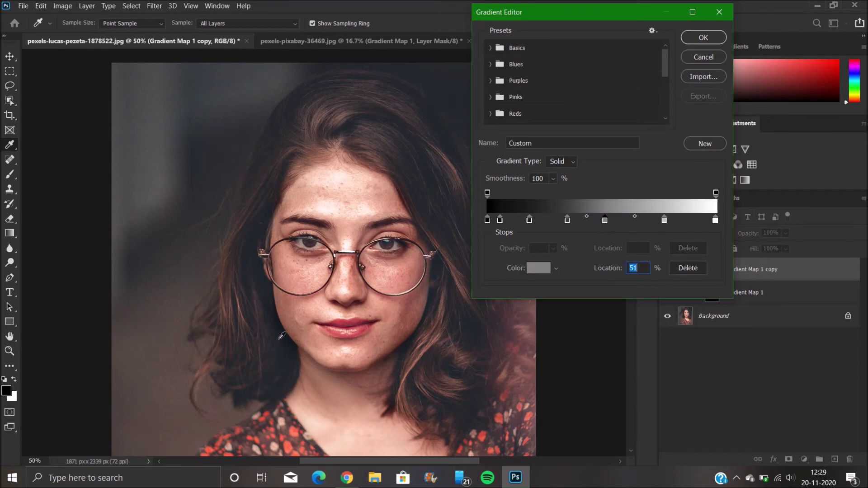
left_click(691, 39)
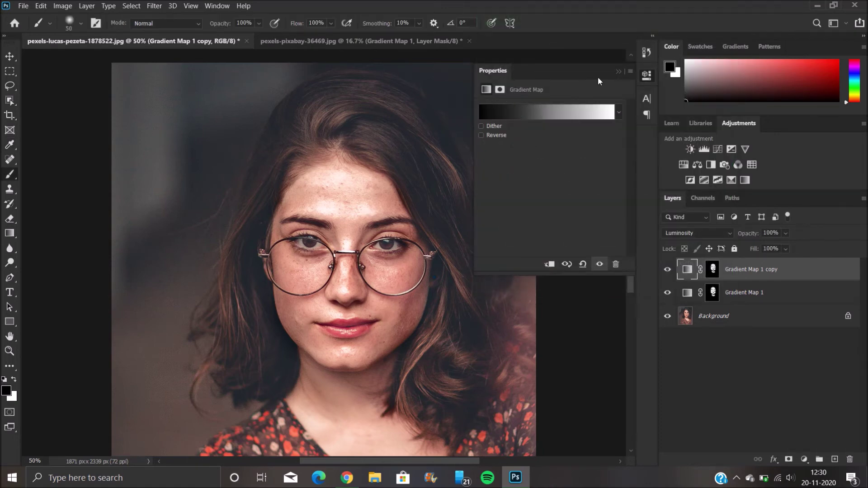
left_click(619, 71)
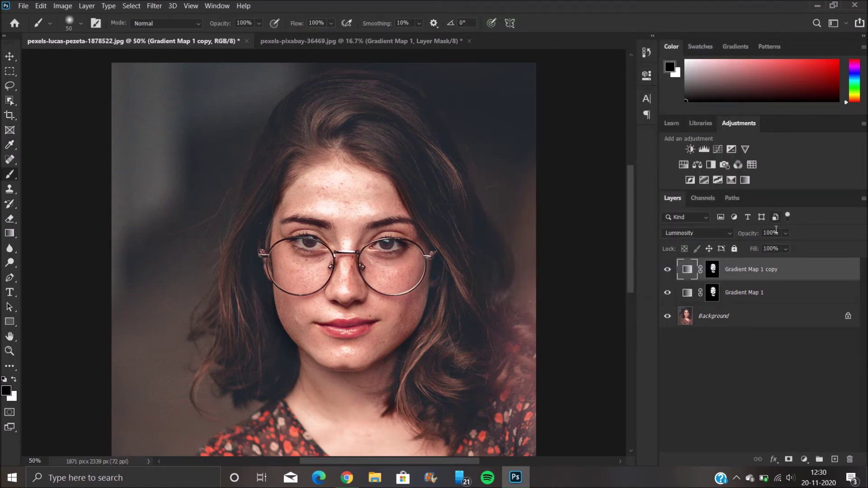
Set the Gradient Map 1 copy layer opacity to 75
left_click(744, 227)
key("BackSpace")
type("75")
Zoom in on the face and select the copy layer's mask for painting
key("ctrl+plus")
key("ctrl+minus")
key("ctrl+plus")
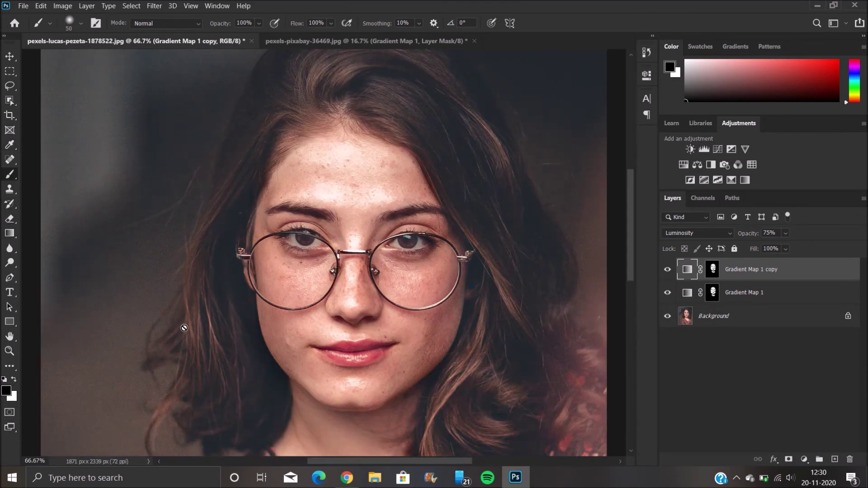
key("ctrl+plus")
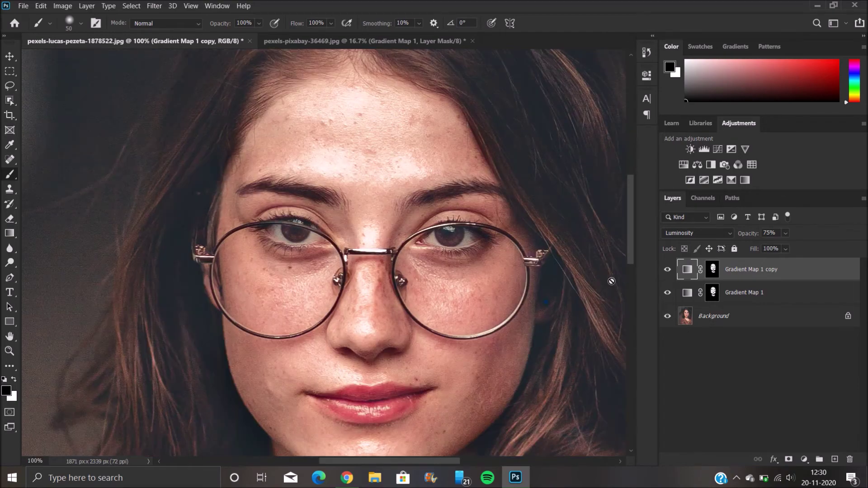
left_click(713, 269)
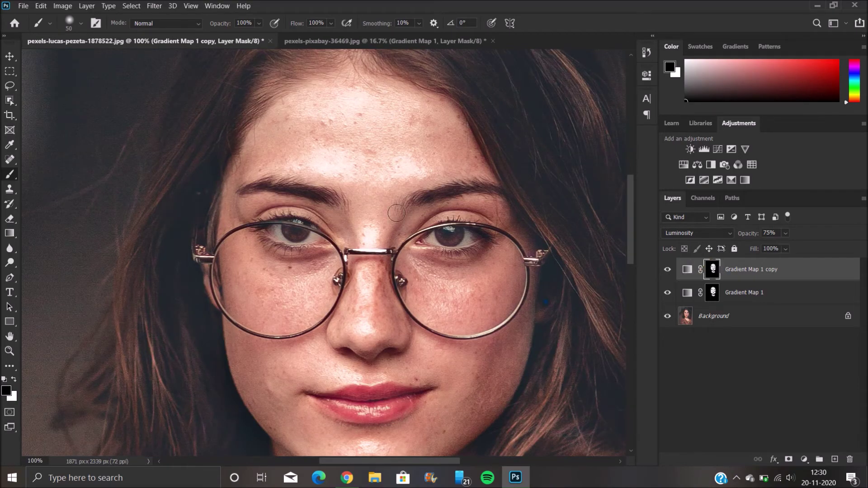
Paint the gradient effect out over both eyebrows on the copy and Gradient Map 1 masks
left_click_drag(429, 197, 495, 191)
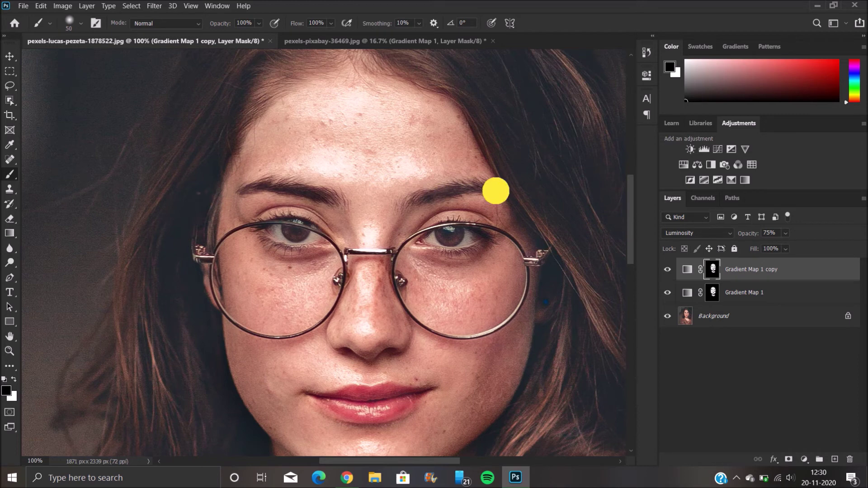
mouse_move(274, 183)
left_mouse_down()
mouse_move(312, 191)
mouse_move(257, 185)
left_mouse_up()
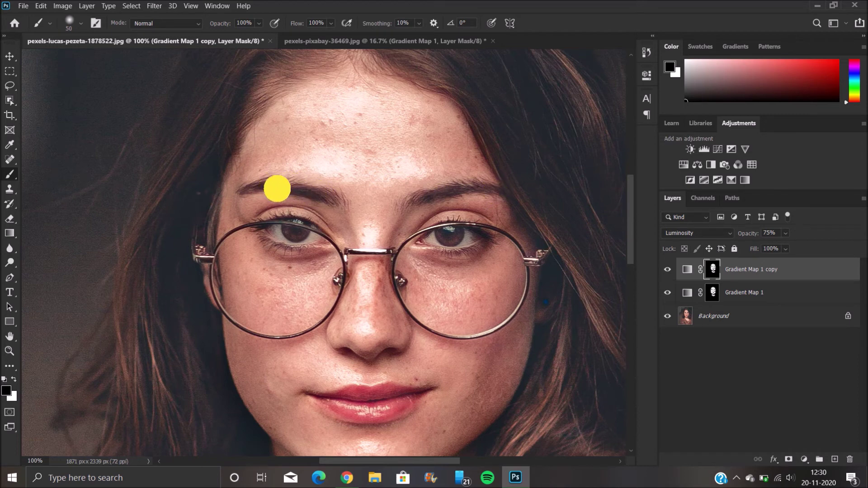
left_click(715, 294)
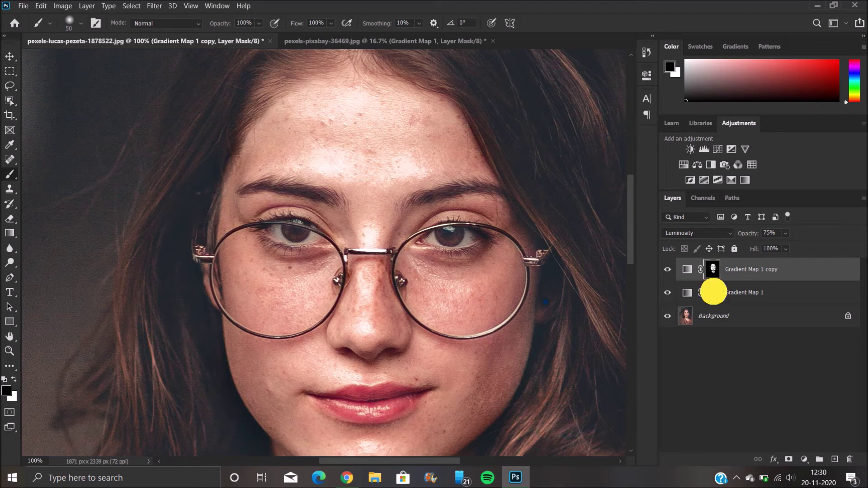
left_click_drag(259, 188, 336, 201)
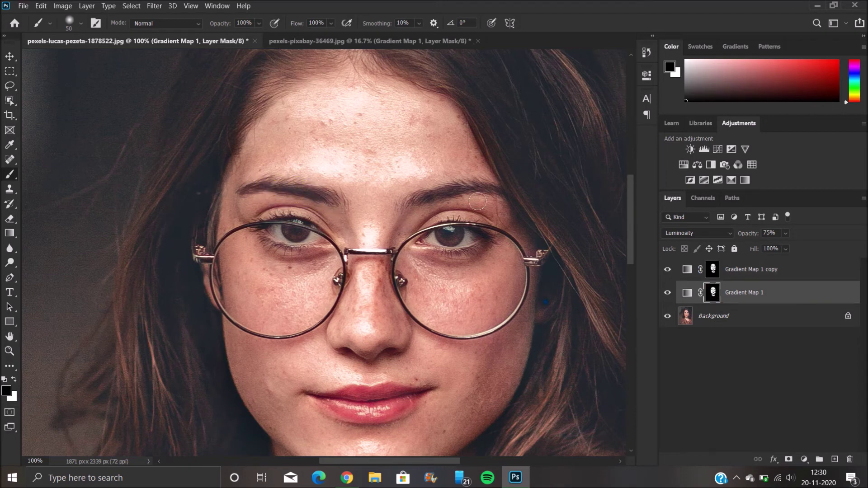
left_click_drag(423, 198, 507, 194)
On the copy mask, paint the effect off both eyes and the glasses hinge, then zoom out
left_click(719, 269)
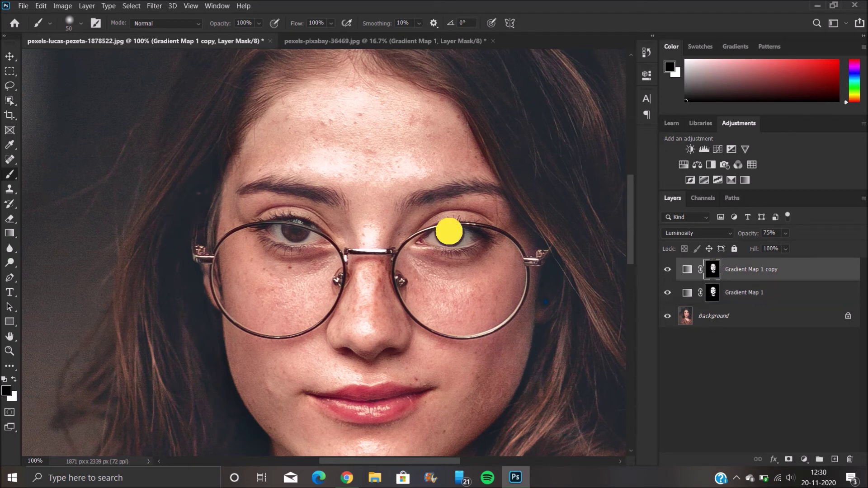
left_click_drag(449, 231, 482, 238)
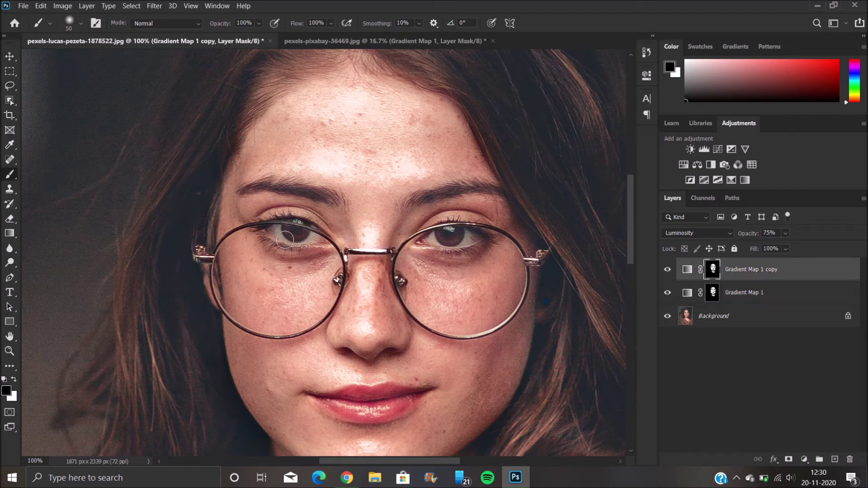
left_click_drag(267, 228, 383, 250)
left_click(209, 259)
key("ctrl+minus")
key("ctrl+minus")
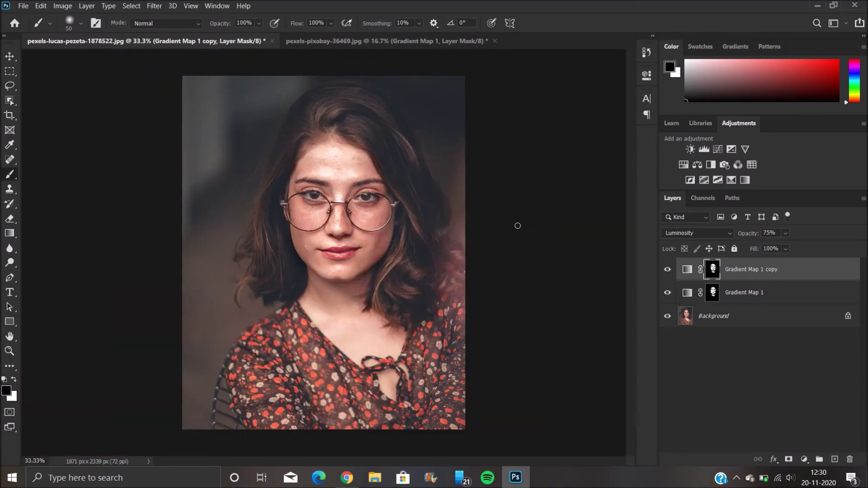
Toggle Background, Gradient Map 1 copy and Gradient Map 1 off and on for a before/after check
left_click(666, 318)
left_click(666, 318)
left_click(668, 270)
left_click(666, 291)
left_click(667, 293)
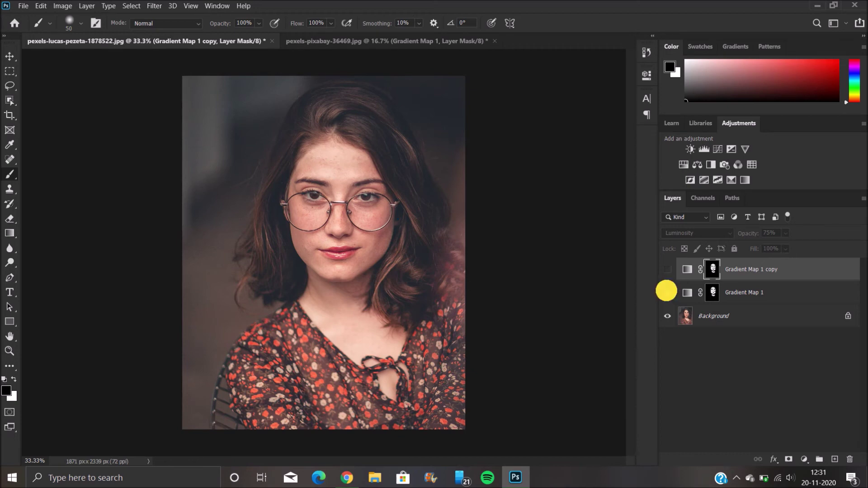
left_click(667, 270)
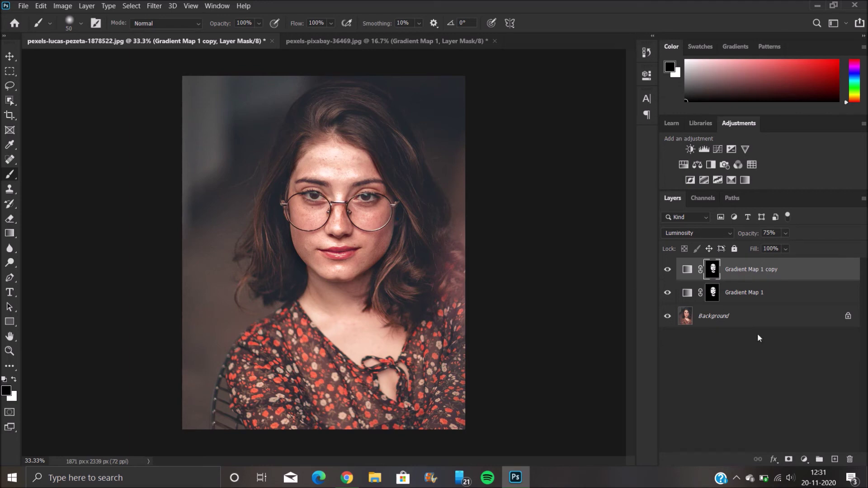
left_click(804, 459)
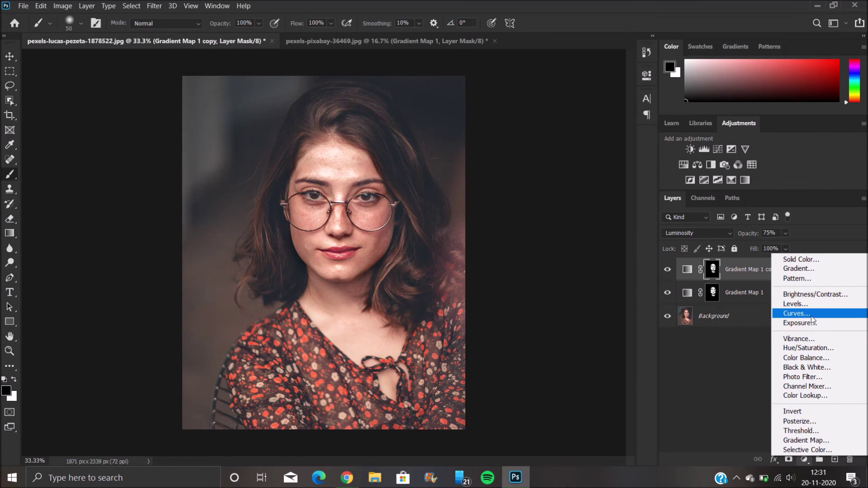
Add a Curves layer with a point raised steeply up-left, then invert its mask to black
left_click(811, 316)
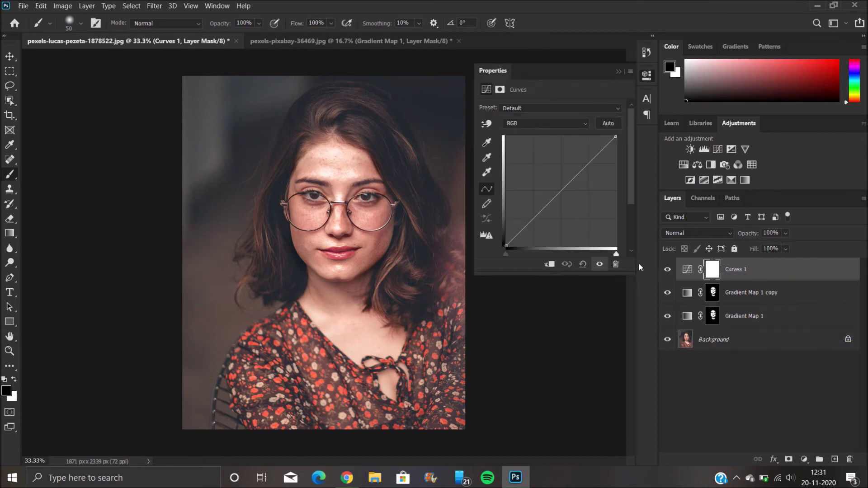
left_click(560, 191)
left_click_drag(560, 191, 543, 153)
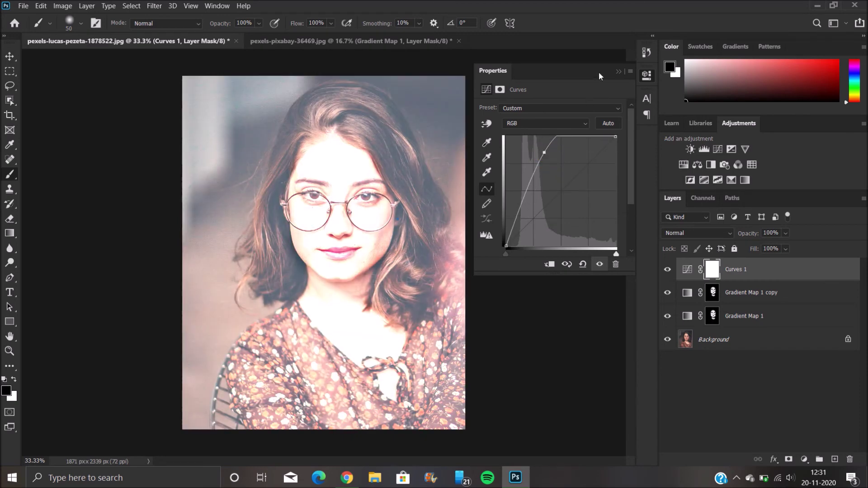
left_click(615, 72)
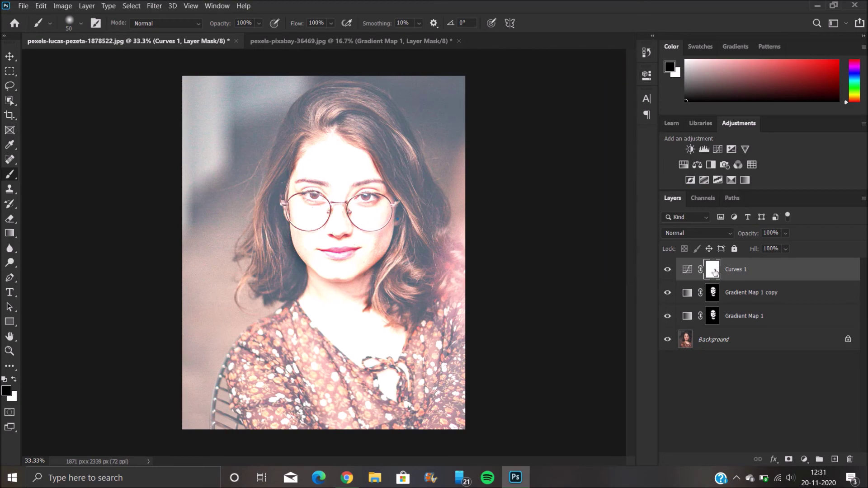
key("ctrl+i")
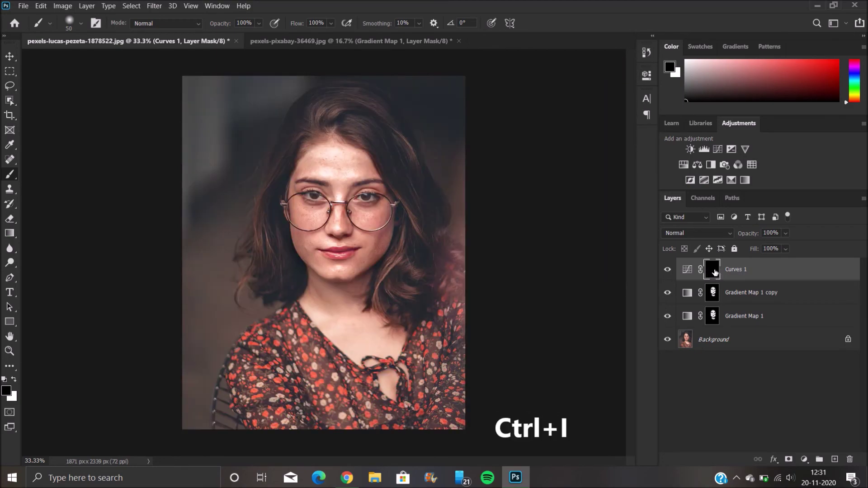
Zoom in on the eyes with white as painting colour, trying and undoing a first iris stroke
key("ctrl+plus")
key("ctrl+plus")
key("ctrl+plus")
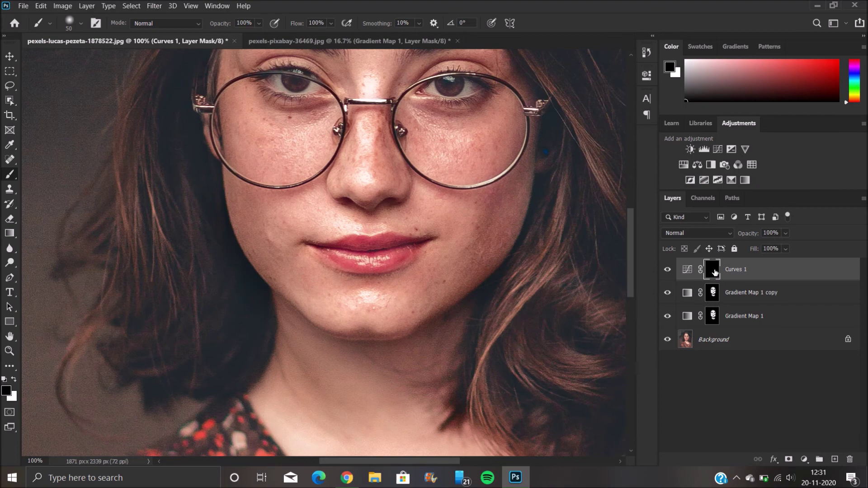
left_click_drag(630, 265, 631, 240)
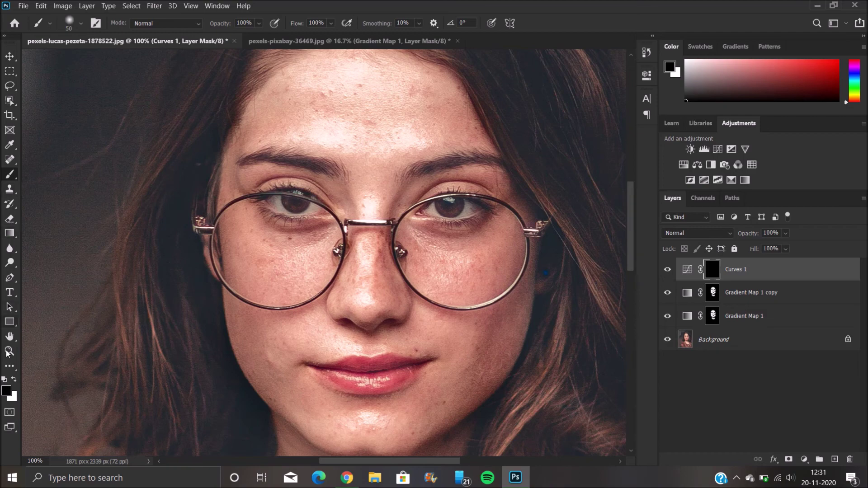
left_click(13, 379)
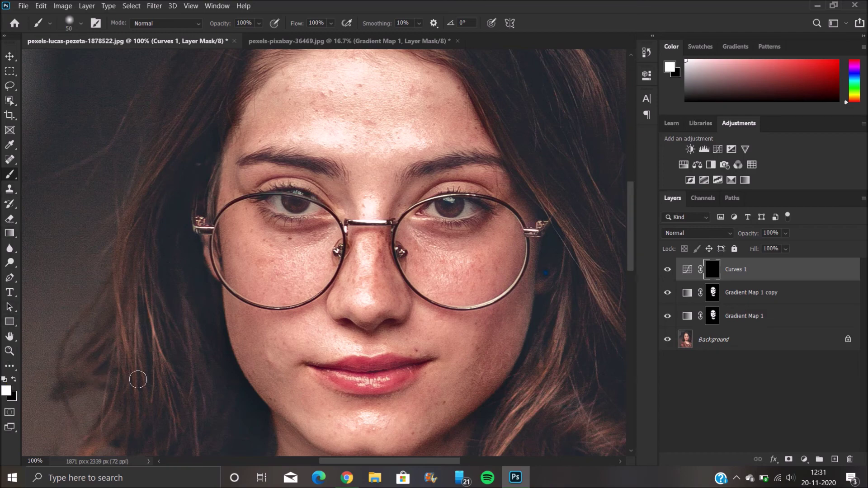
key("ctrl+plus")
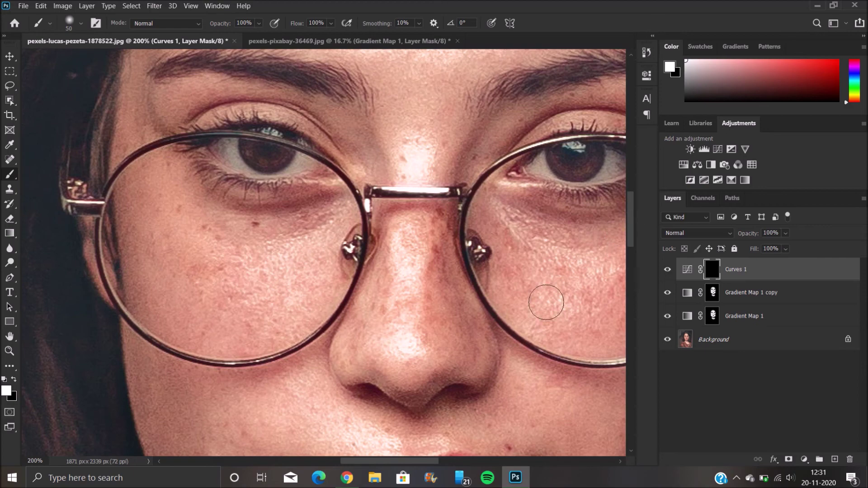
left_click_drag(401, 462, 422, 462)
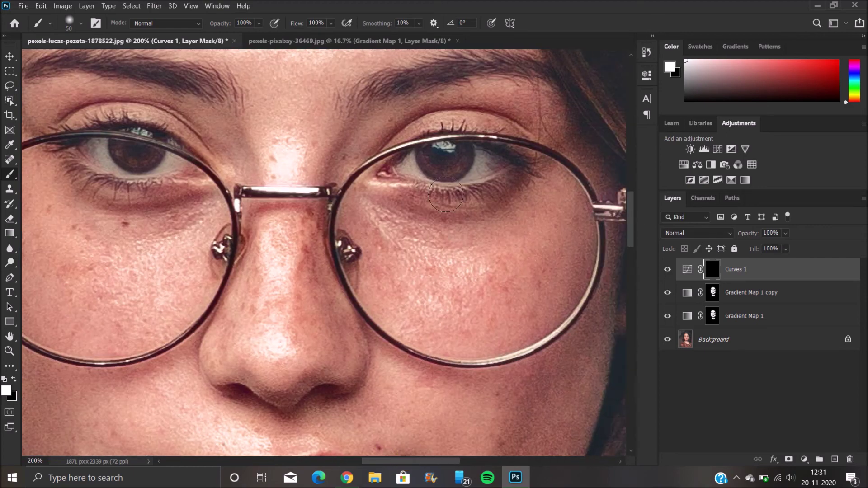
mouse_move(452, 168)
left_mouse_down()
mouse_move(459, 158)
mouse_move(451, 152)
left_mouse_up()
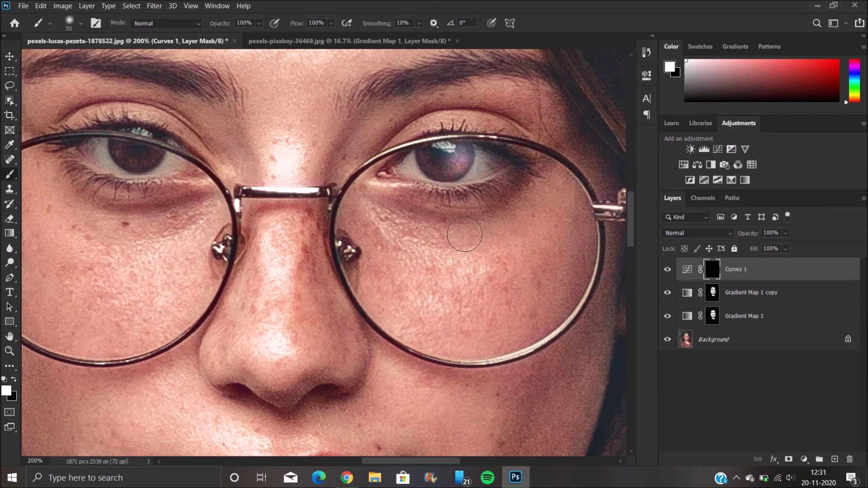
key("ctrl+z")
Paint the Curves brightening onto both irises, then zoom out and switch back to black
key("ctrl+plus")
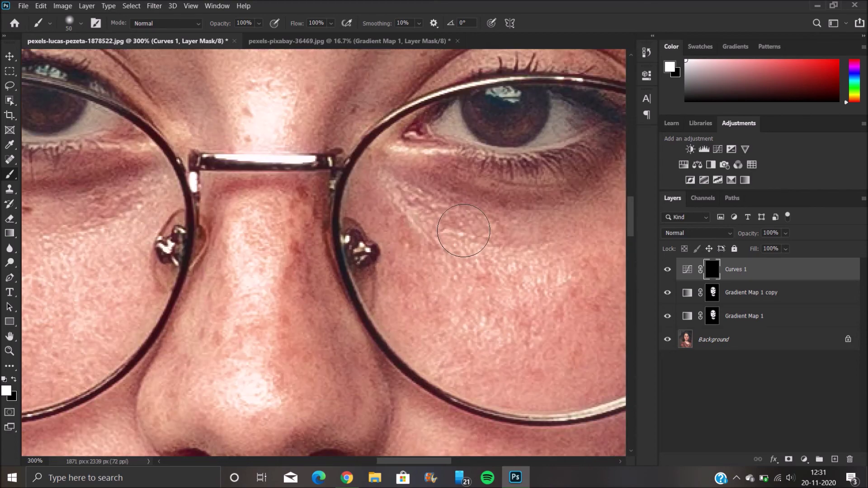
left_click_drag(629, 207, 630, 197)
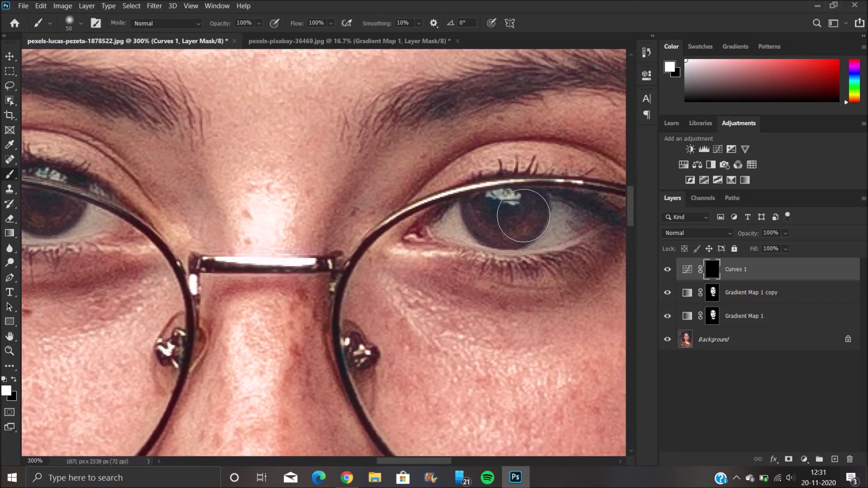
left_click_drag(507, 230, 502, 226)
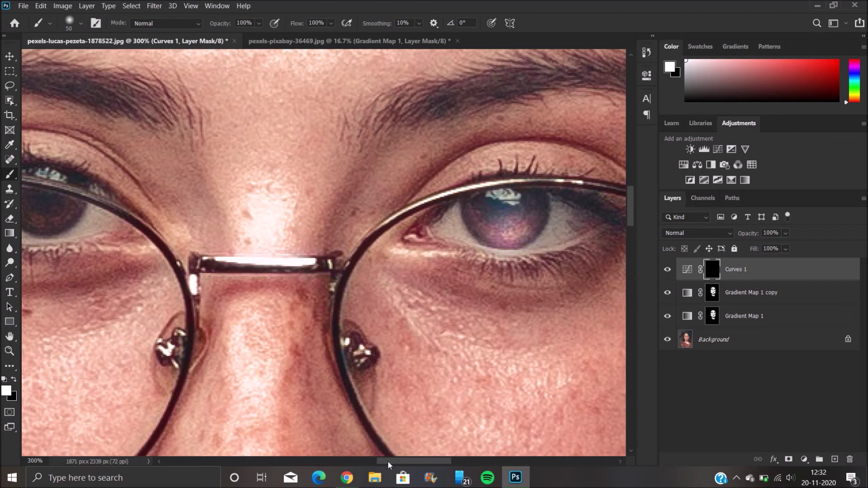
left_click_drag(389, 461, 357, 470)
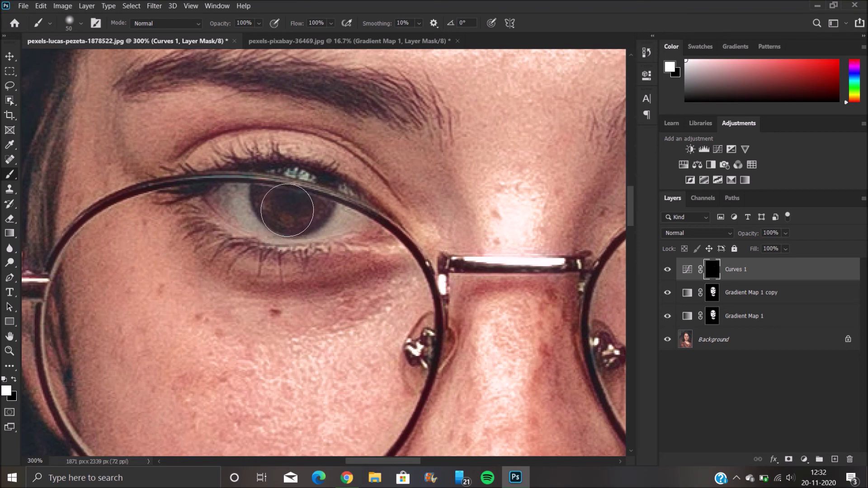
left_click_drag(287, 211, 294, 208)
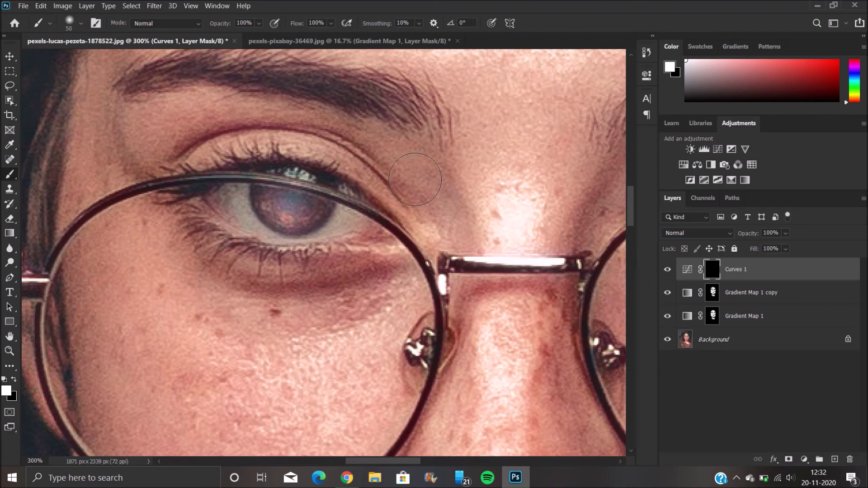
key("ctrl+minus")
key("ctrl+minus")
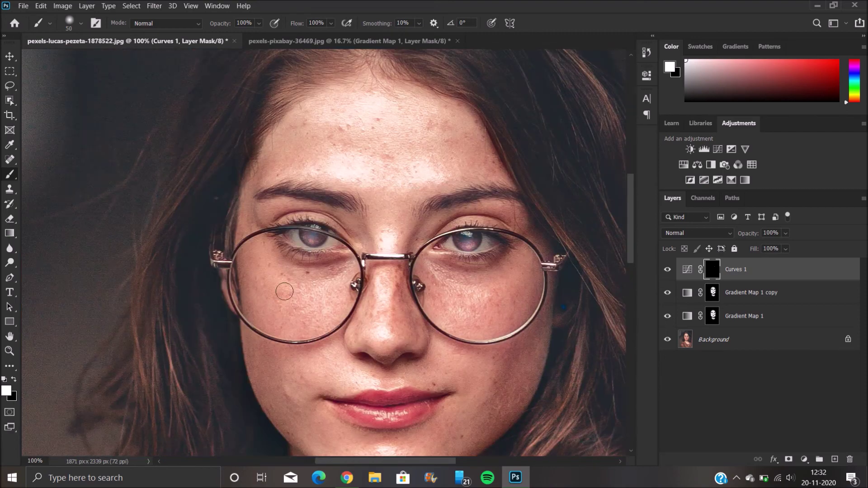
left_click(15, 379)
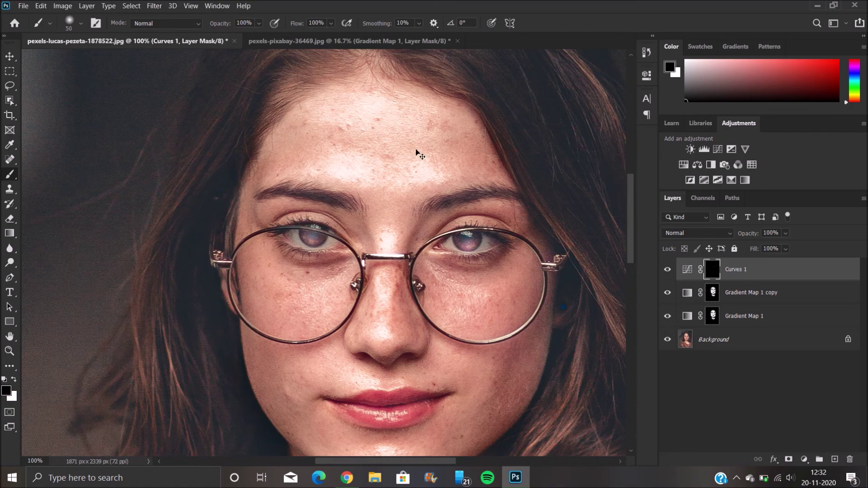
At 400% with a 25-px black brush, touch up the mask along the upper iris and lower lid
key("ctrl+plus")
key("ctrl+plus")
key("ctrl+plus")
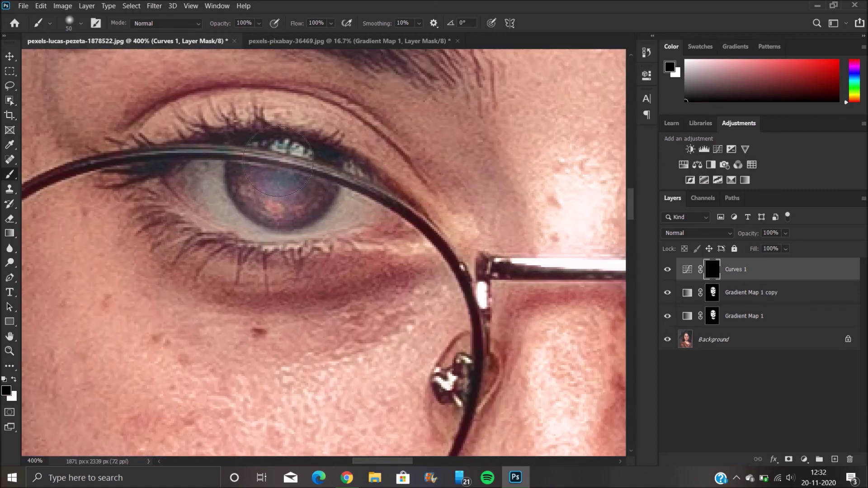
key("bracketleft")
key("bracketleft")
key("bracketleft")
left_click(287, 166)
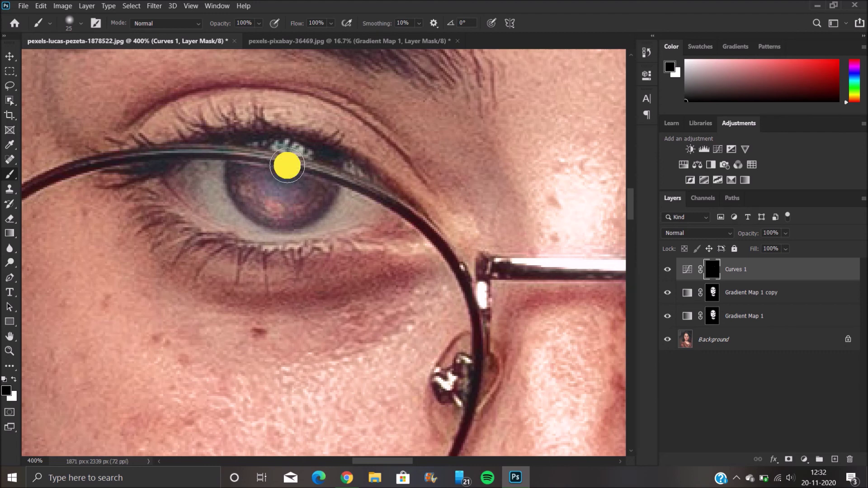
left_click(280, 160)
left_click_drag(286, 163, 284, 153)
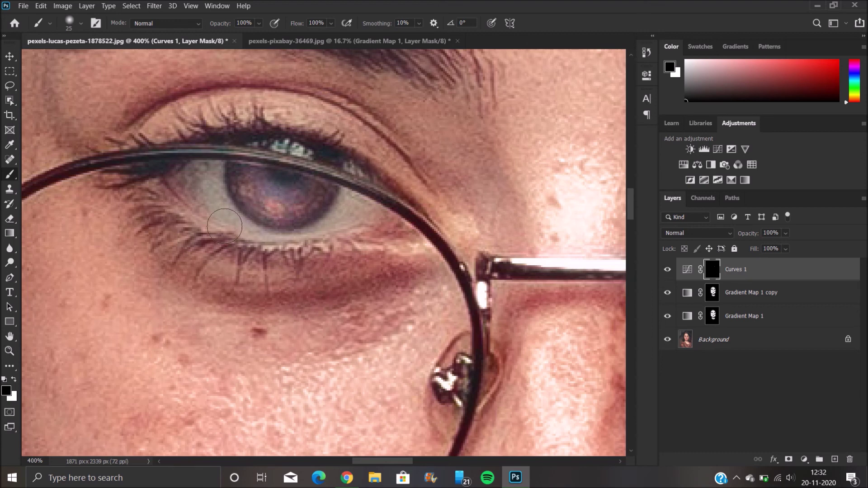
mouse_move(203, 183)
left_mouse_down()
mouse_move(236, 237)
mouse_move(361, 165)
left_mouse_up()
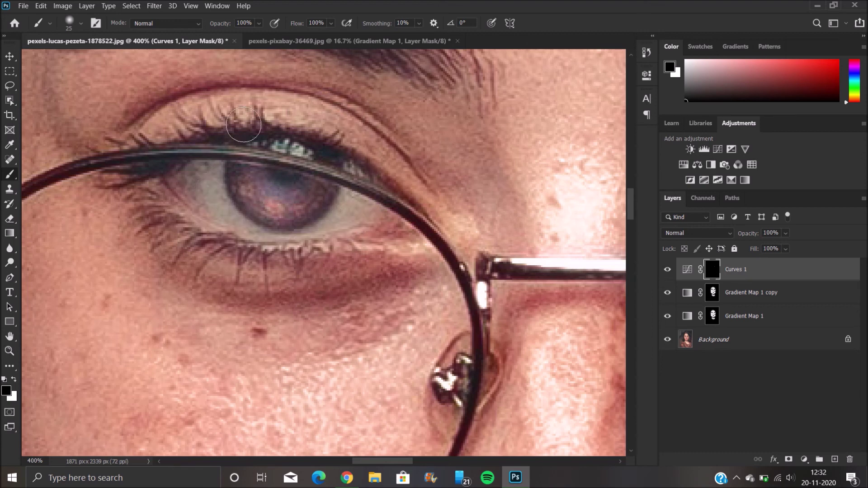
mouse_move(218, 246)
left_mouse_down()
mouse_move(358, 245)
mouse_move(340, 225)
left_mouse_up()
Paint the Curves 1 mask along the other eye's lower lid and upper iris, then zoom out
left_click_drag(401, 462, 457, 461)
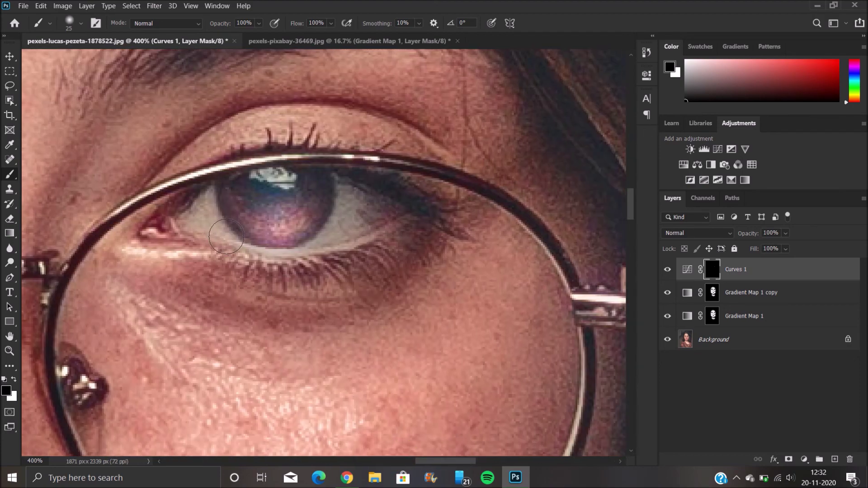
mouse_move(223, 256)
left_mouse_down()
mouse_move(313, 258)
mouse_move(358, 201)
left_mouse_up()
left_click(270, 182)
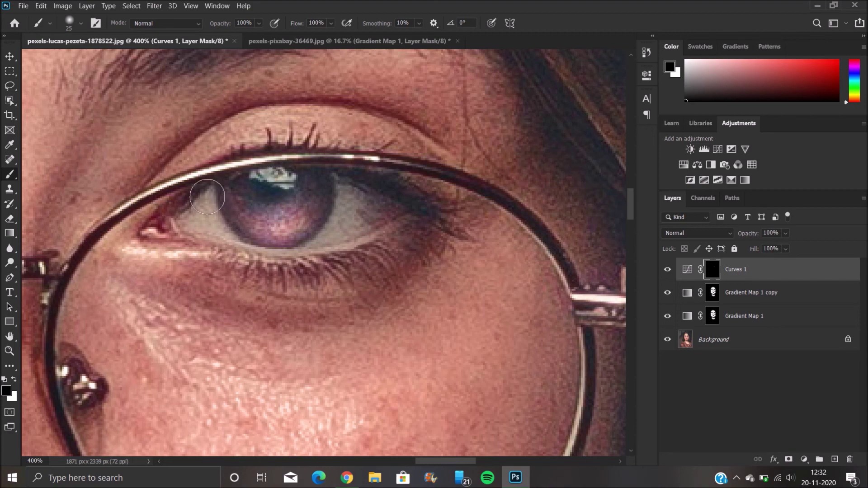
mouse_move(213, 246)
left_mouse_down()
mouse_move(311, 262)
mouse_move(362, 196)
left_mouse_up()
left_click(337, 266)
scroll(336, 266, "down", 1)
scroll(336, 266, "down", 2)
scroll(335, 267, "down", 1)
scroll(335, 266, "down", 1)
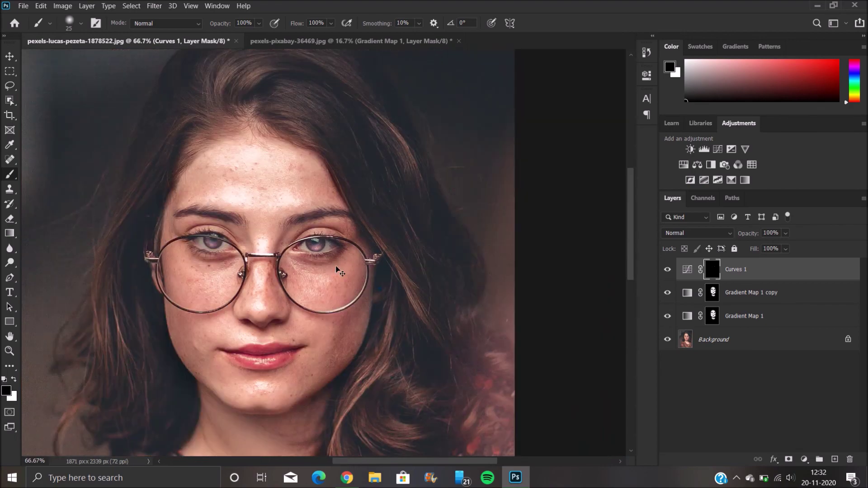
scroll(336, 267, "down", 1)
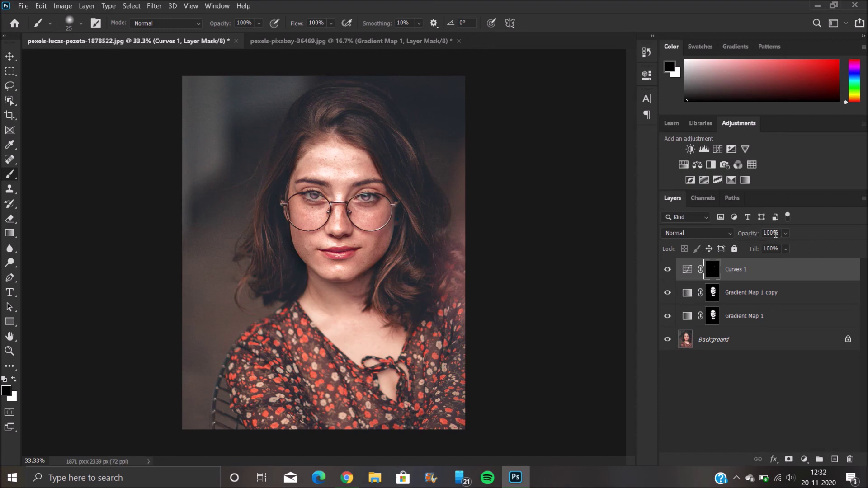
Set Curves 1 opacity to 53%, then toggle the layer off and on to compare
left_click(784, 233)
left_click_drag(798, 248, 774, 248)
left_click(787, 231)
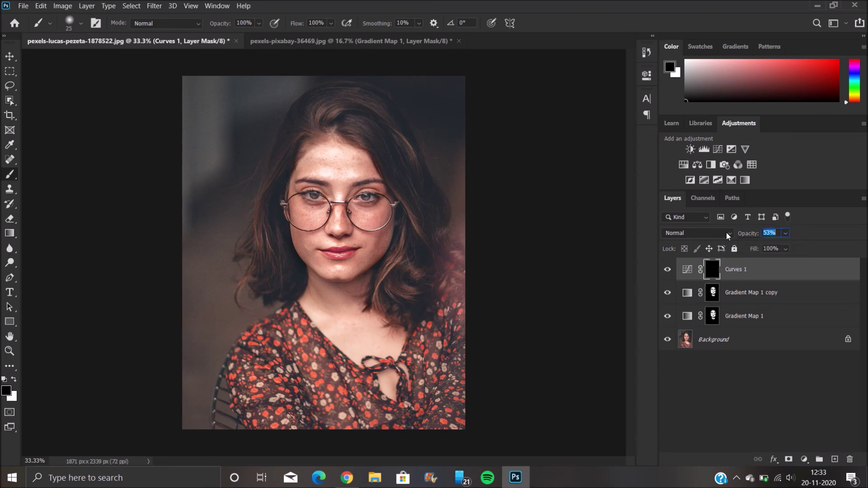
left_click(667, 271)
left_click(667, 270)
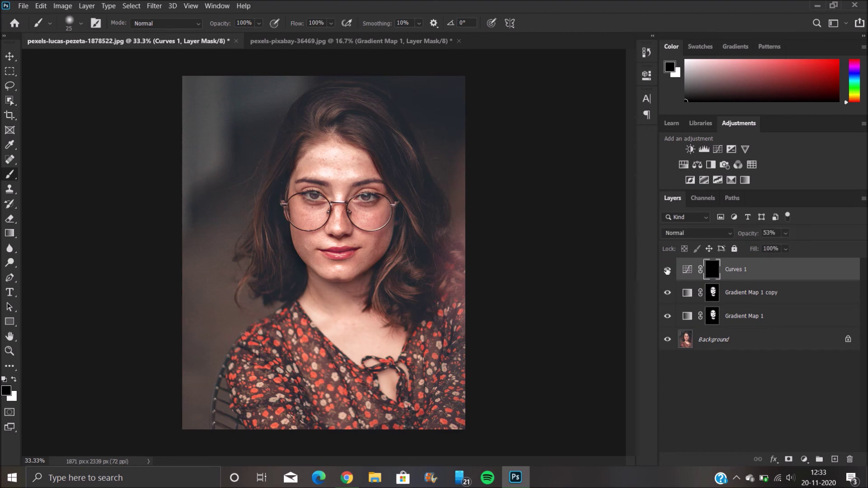